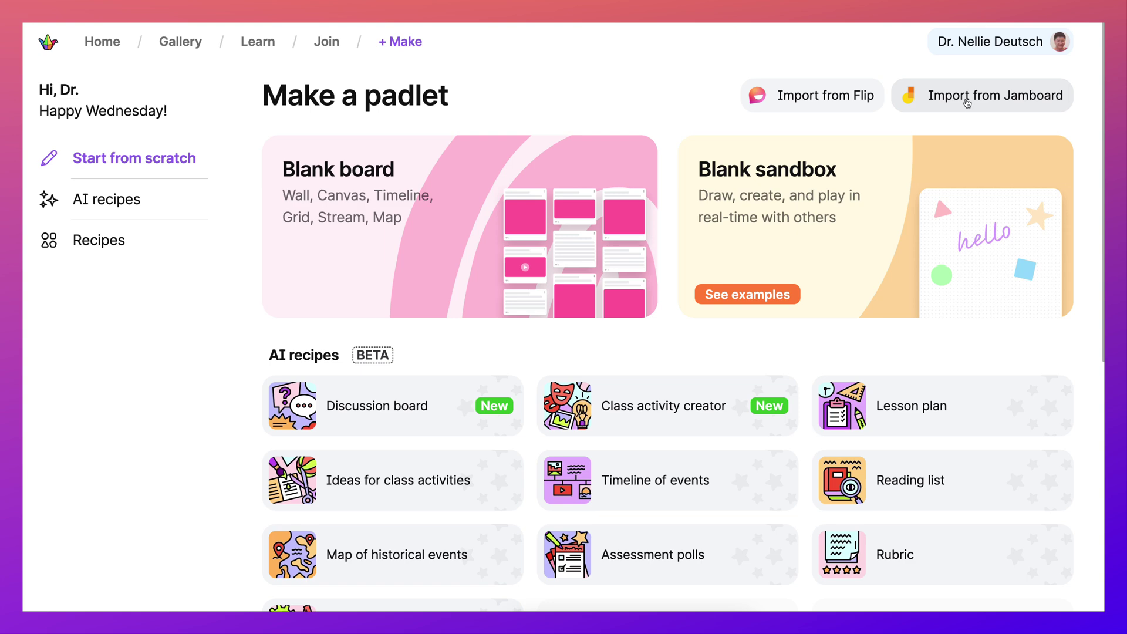
# Import the 'Showcase and Reflect' Jamboard file from Google Drive into Padlet.
pyautogui.click(967, 103)
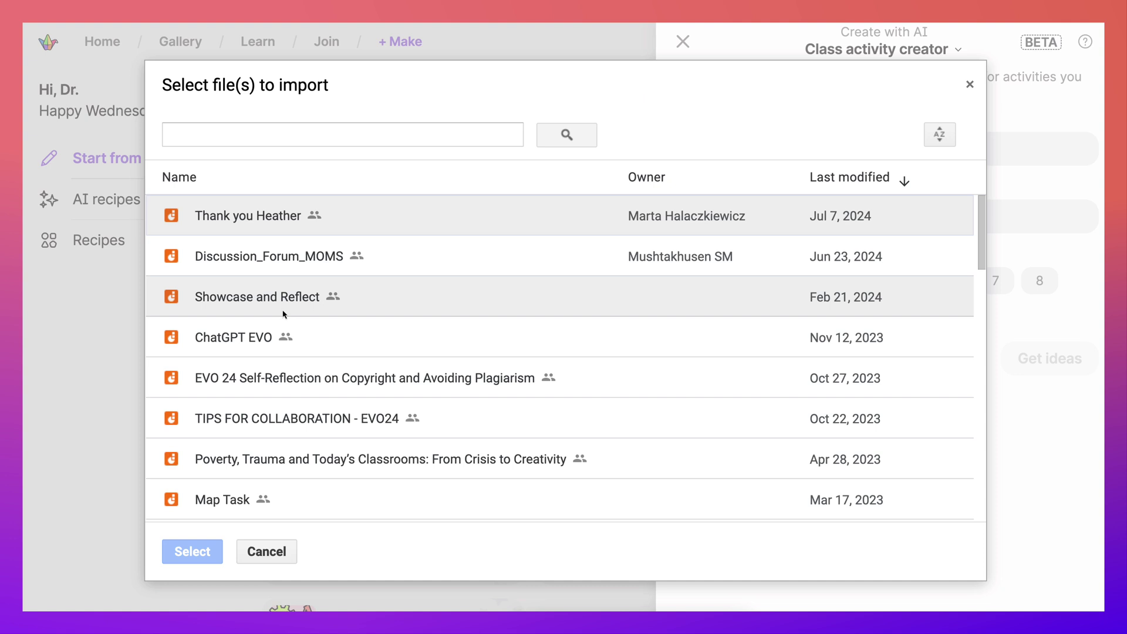
pyautogui.scroll(-2, 283, 315)
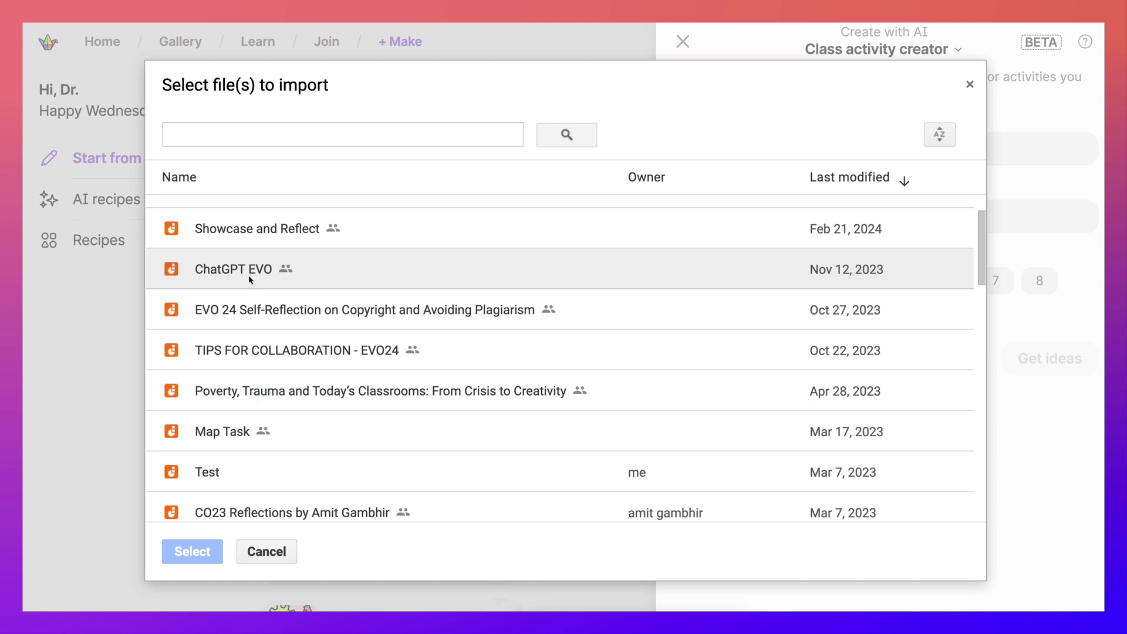
pyautogui.click(244, 350)
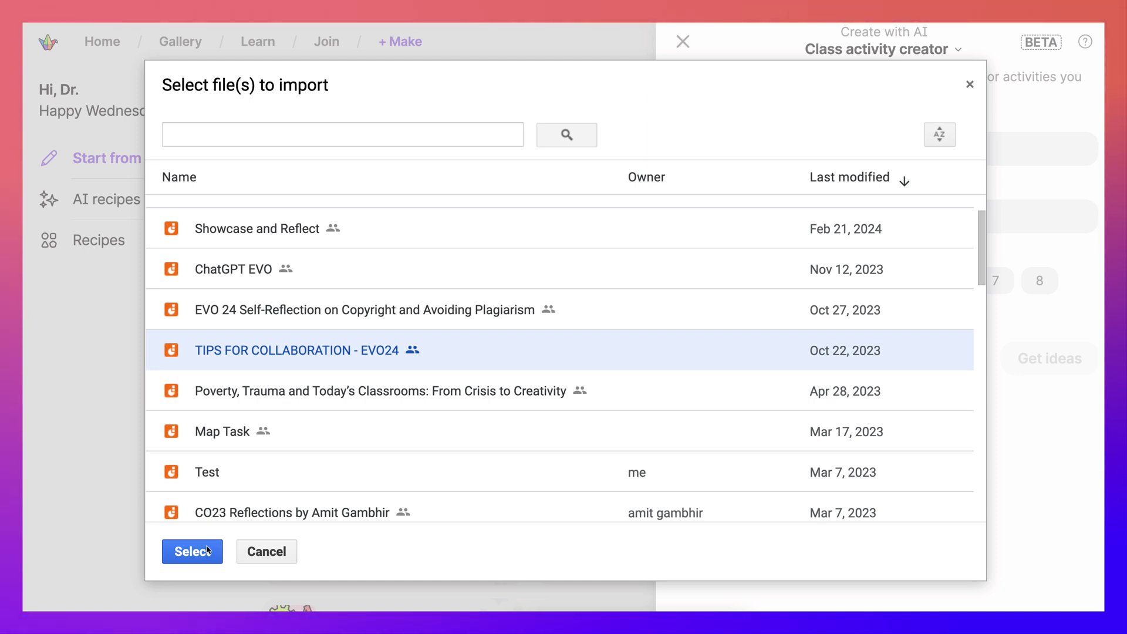
pyautogui.click(292, 229)
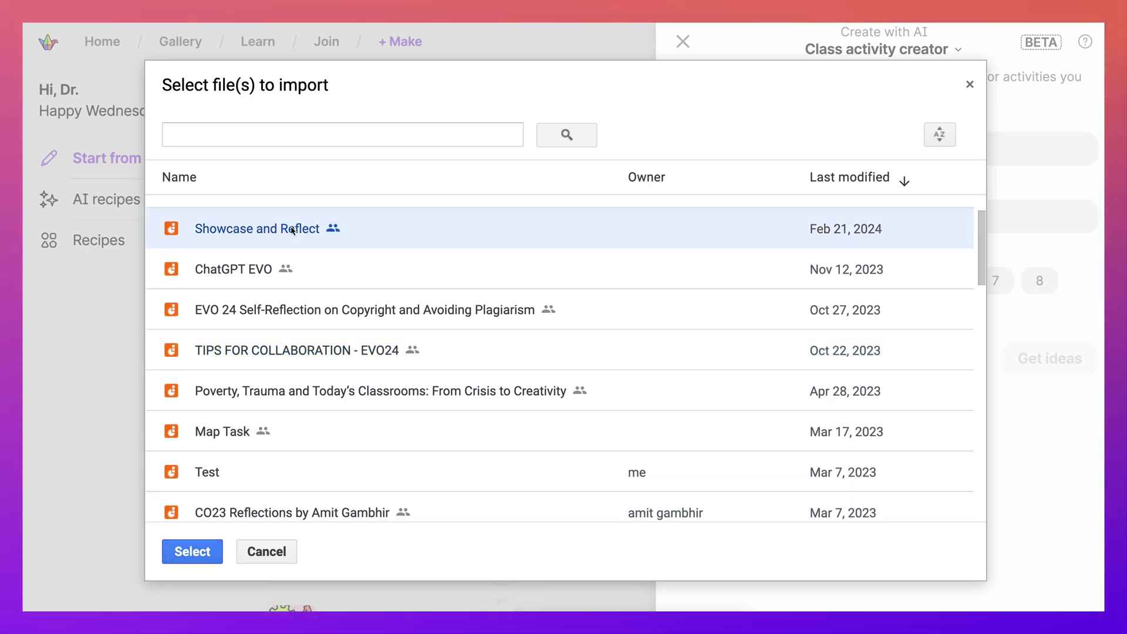
pyautogui.click(192, 561)
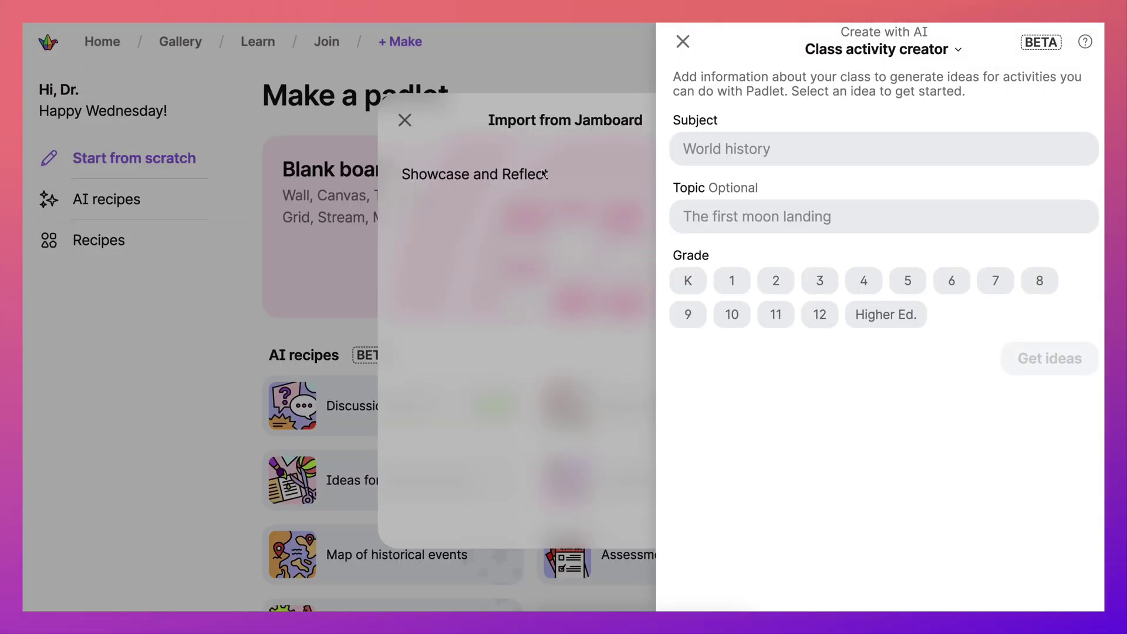
pyautogui.click(683, 41)
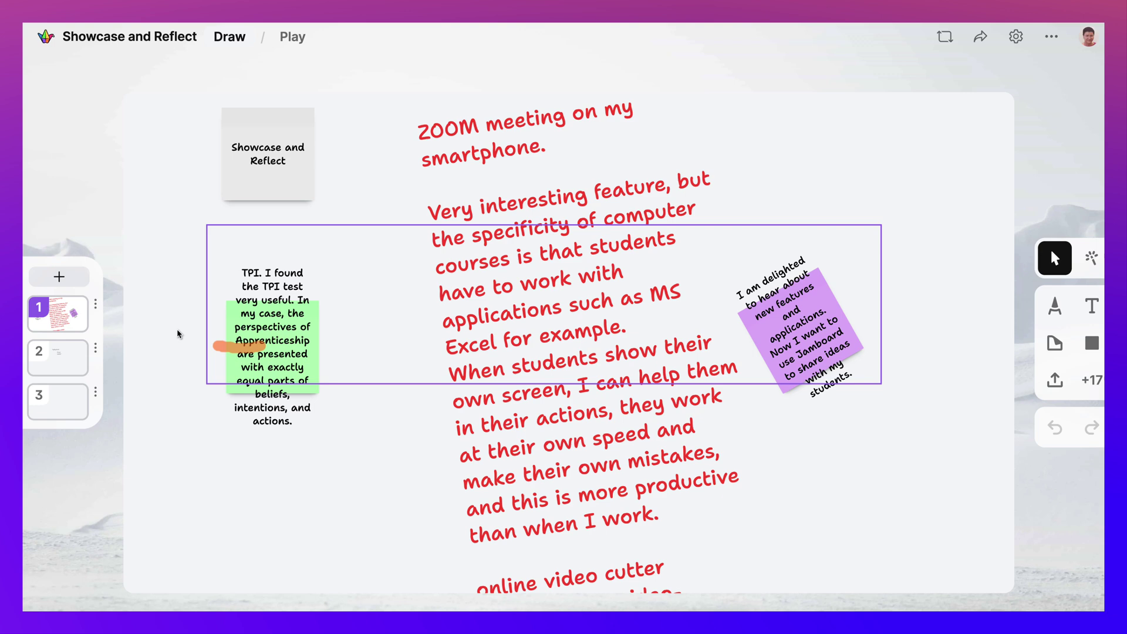
# Look through slides 2 and 3 of the imported board, then return to slide 1.
pyautogui.click(69, 351)
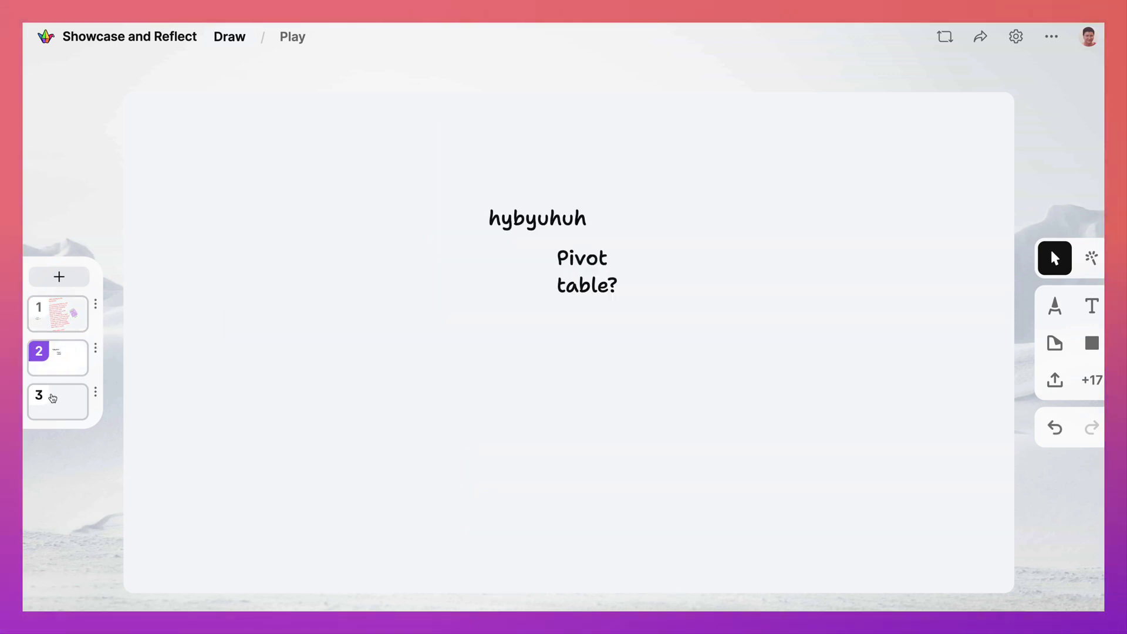
pyautogui.click(53, 398)
pyautogui.click(69, 360)
pyautogui.click(67, 313)
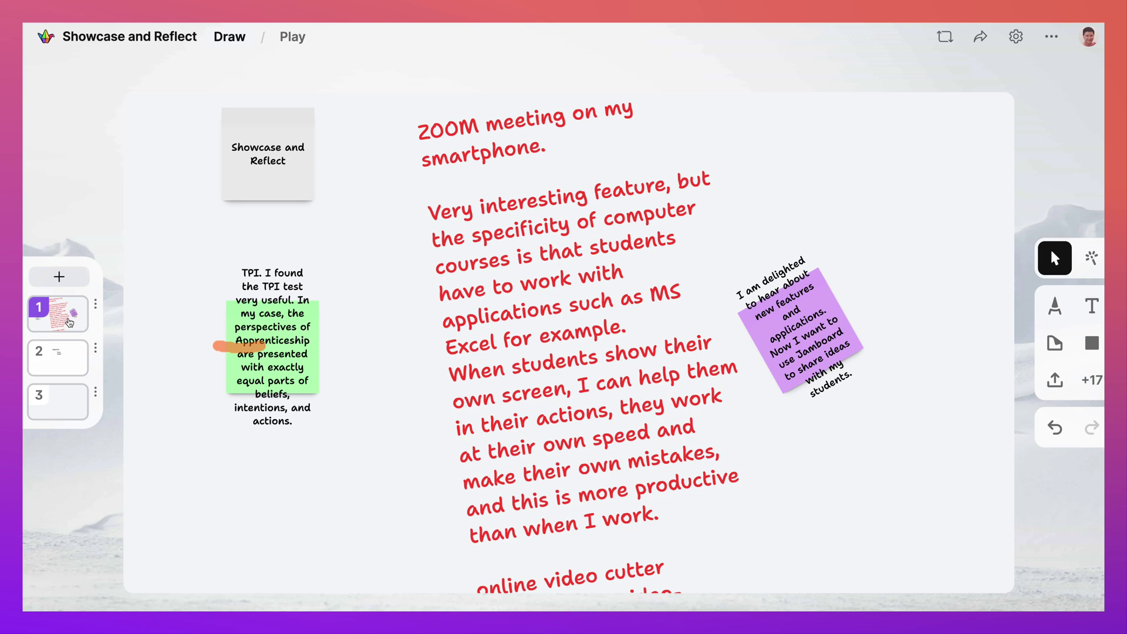
# Move the orange marker stroke up above the green TPI note.
pyautogui.click(282, 287)
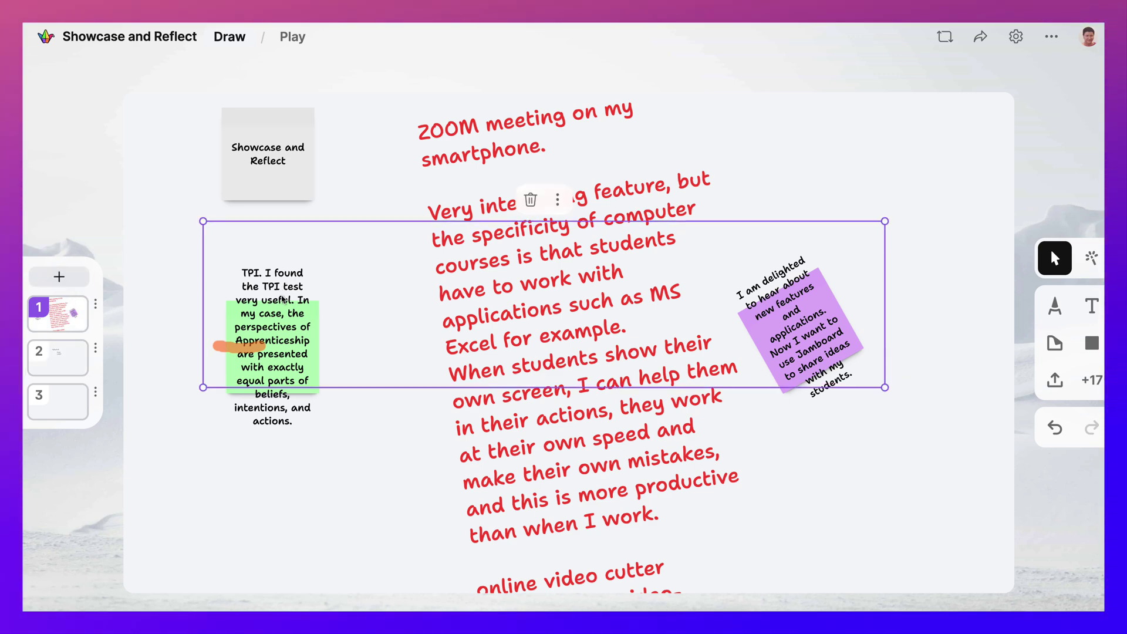
pyautogui.moveTo(204, 397); pyautogui.dragTo(206, 470)
pyautogui.moveTo(223, 425); pyautogui.dragTo(222, 273)
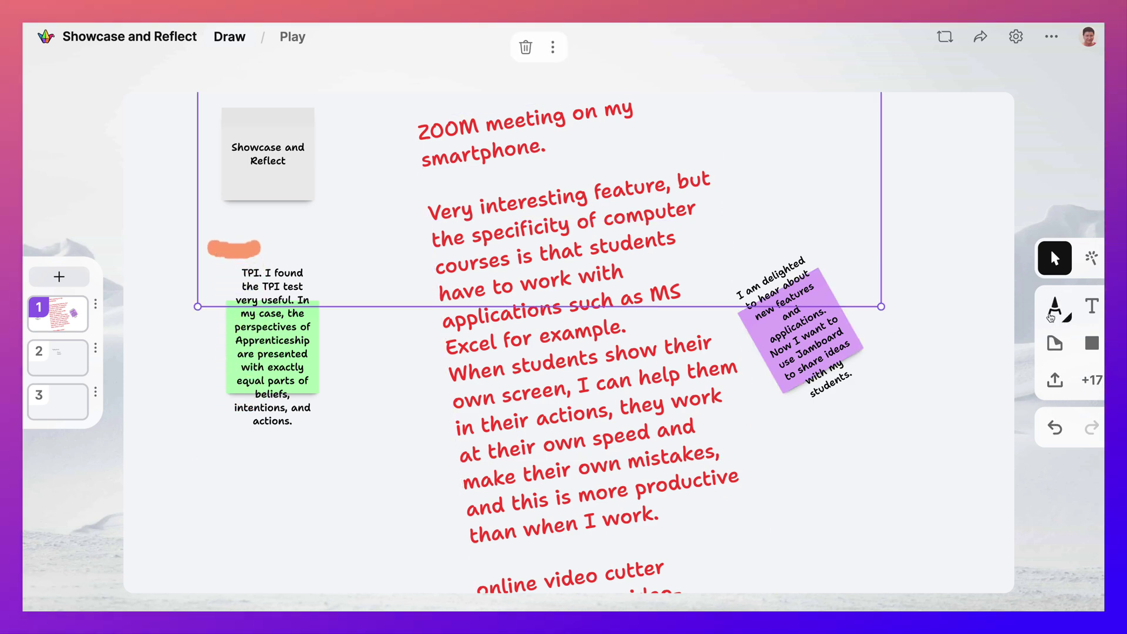
# Add a blank yellow sticky note to slide 1, delete 'hybyuhuh' from slide 2, and preview in Play mode.
pyautogui.click(1055, 344)
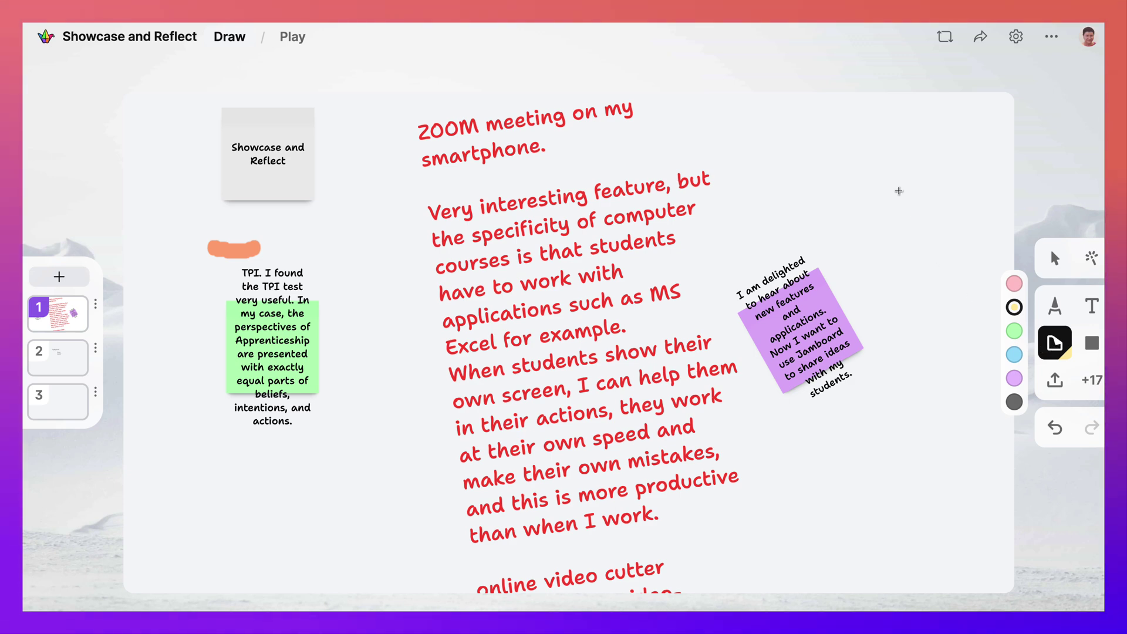
pyautogui.click(899, 188)
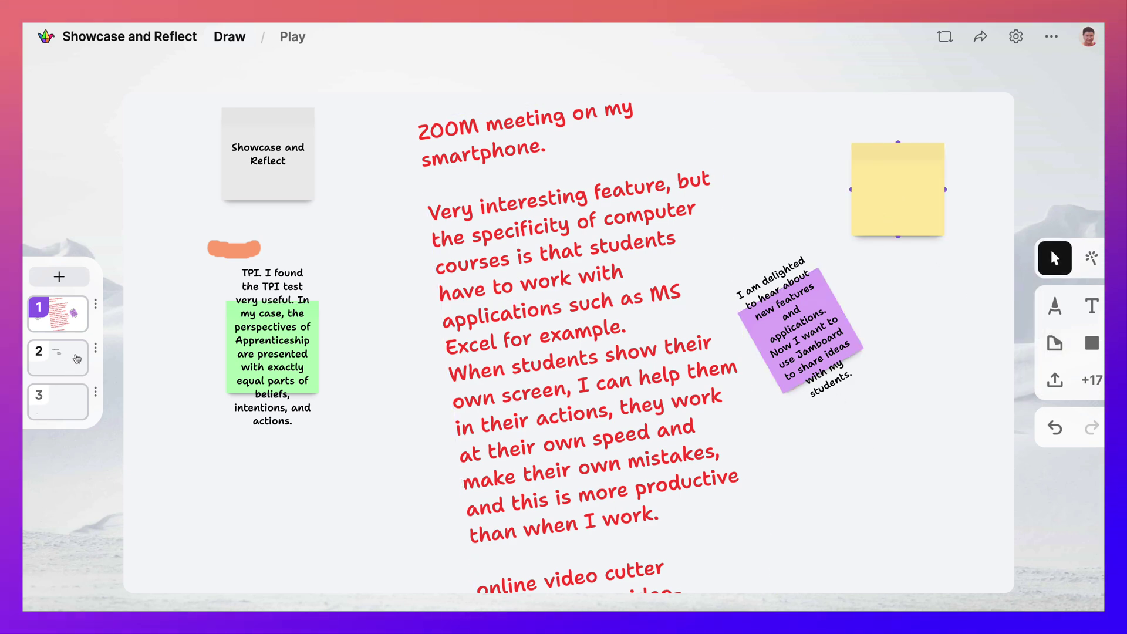
pyautogui.click(77, 359)
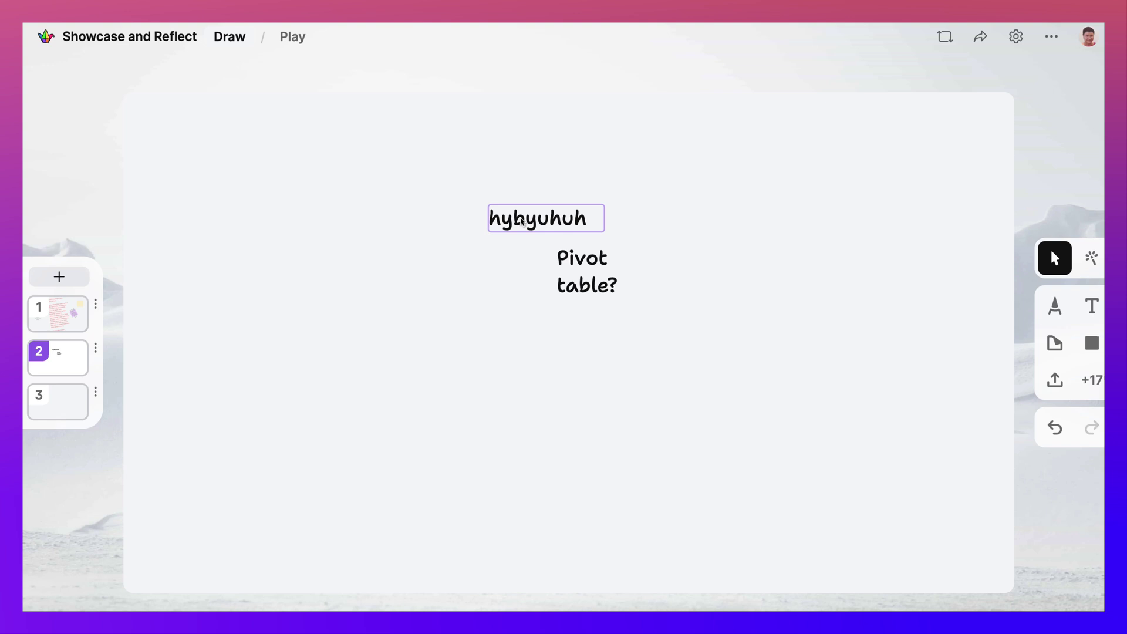
pyautogui.click(529, 222)
pyautogui.press('Delete')
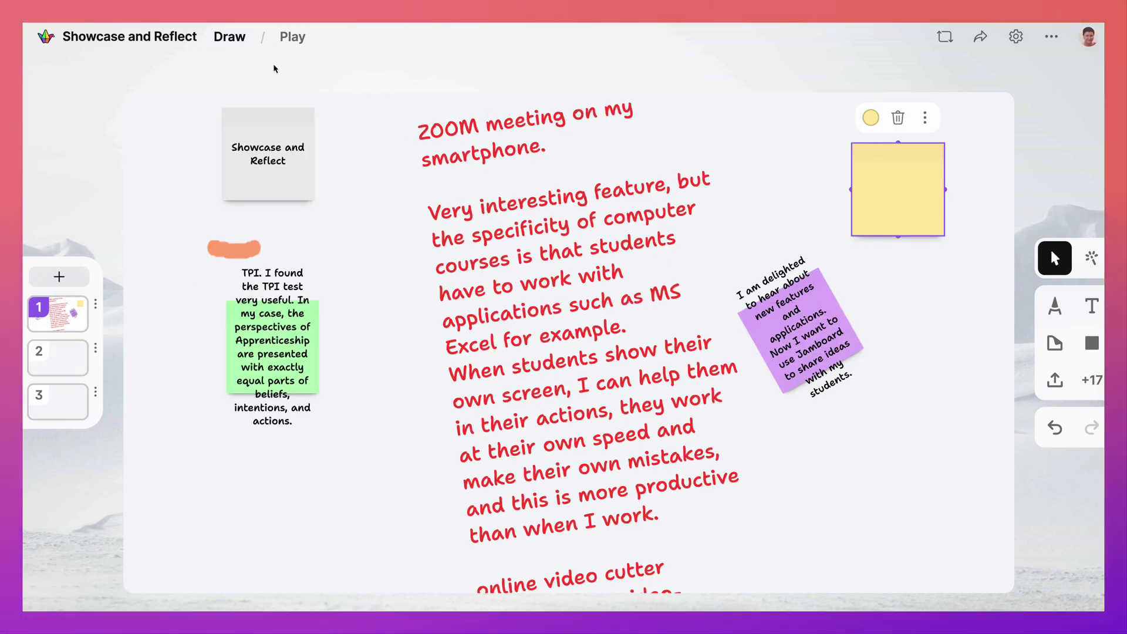
pyautogui.click(292, 37)
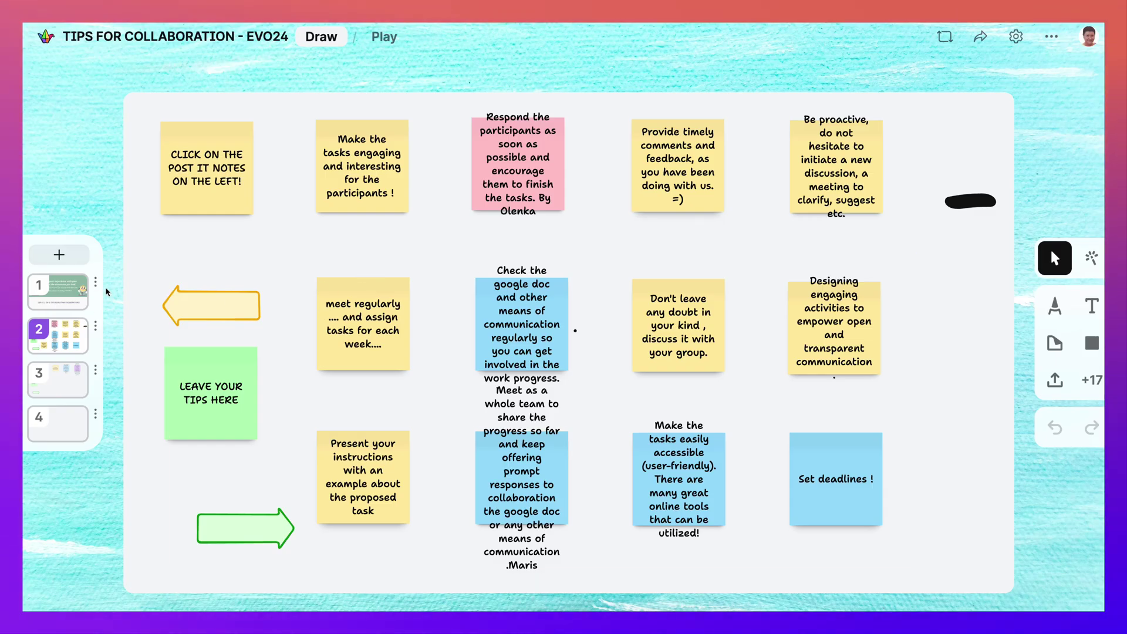
# Preview the TIPS FOR COLLABORATION - EVO24 board in Play mode, then return to Draw mode.
pyautogui.click(385, 37)
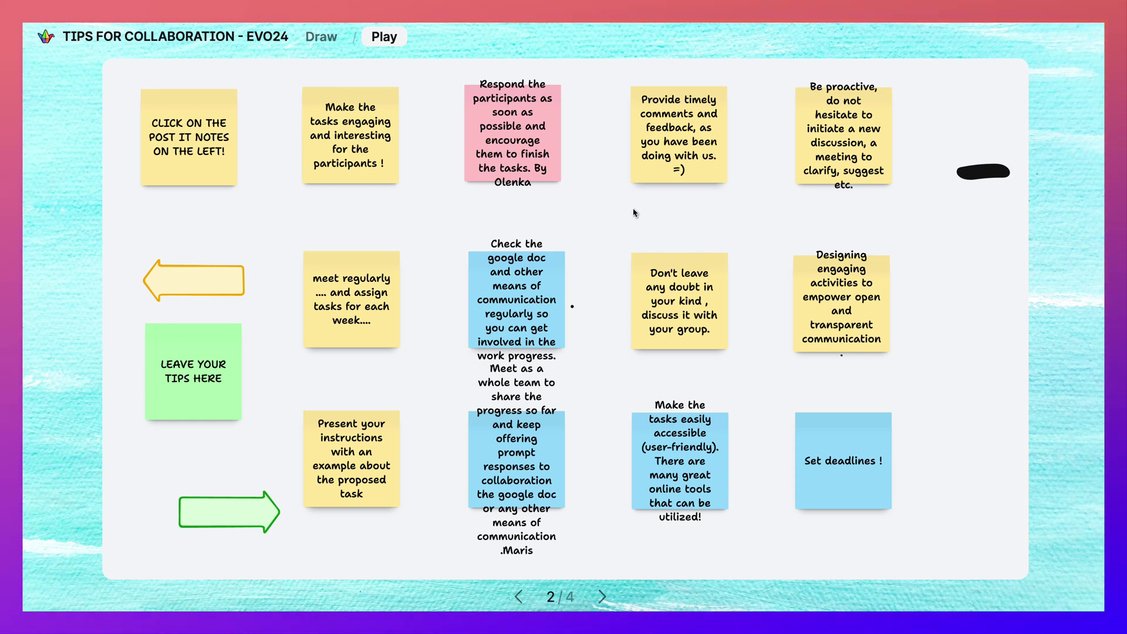
pyautogui.click(321, 36)
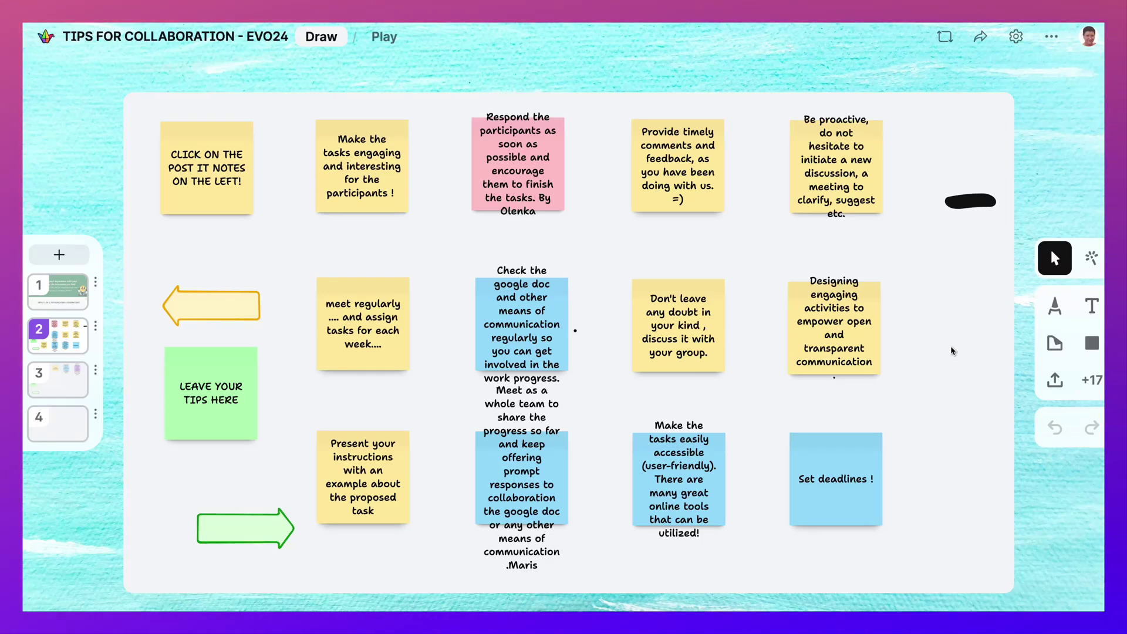
# Place a green sticky note to the right of the middle row on page 2.
pyautogui.click(1055, 344)
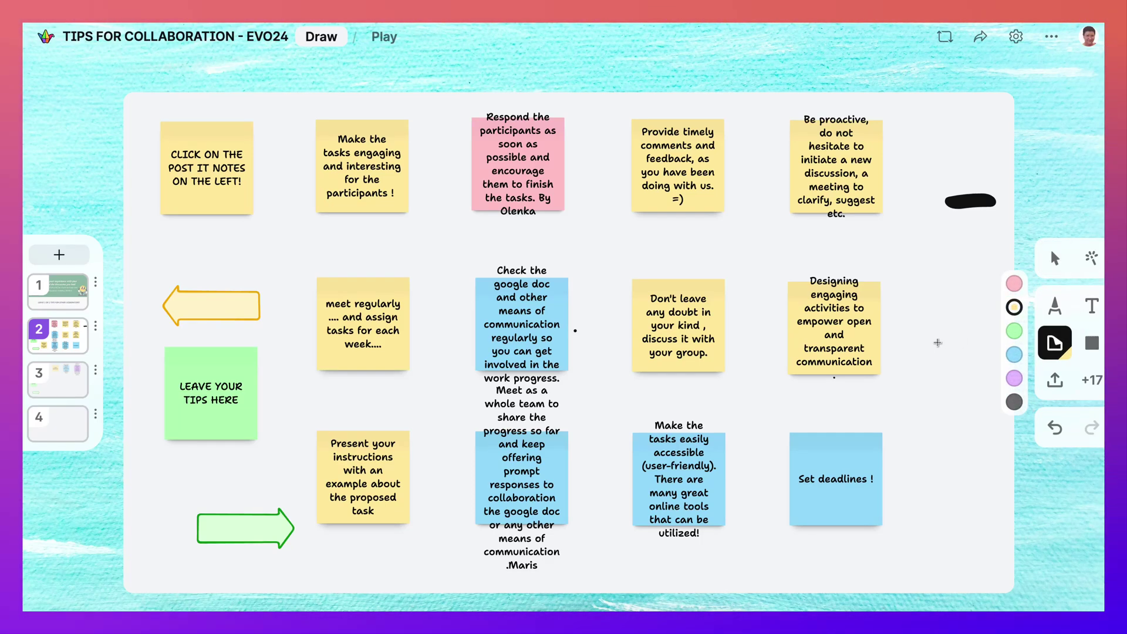
pyautogui.click(1014, 331)
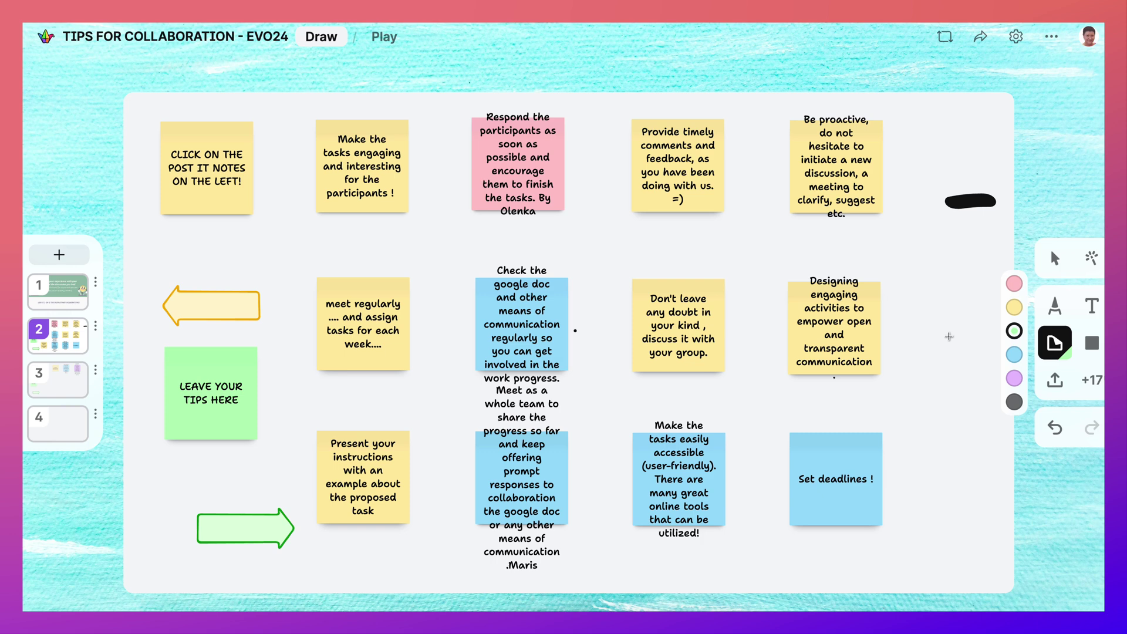
pyautogui.click(950, 336)
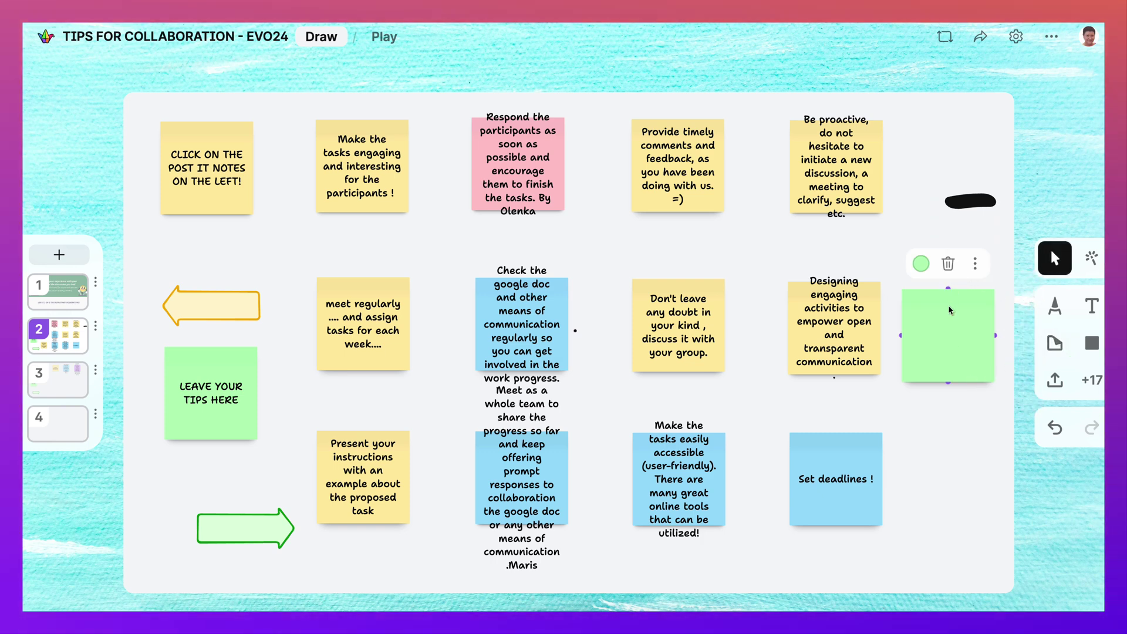
pyautogui.click(974, 264)
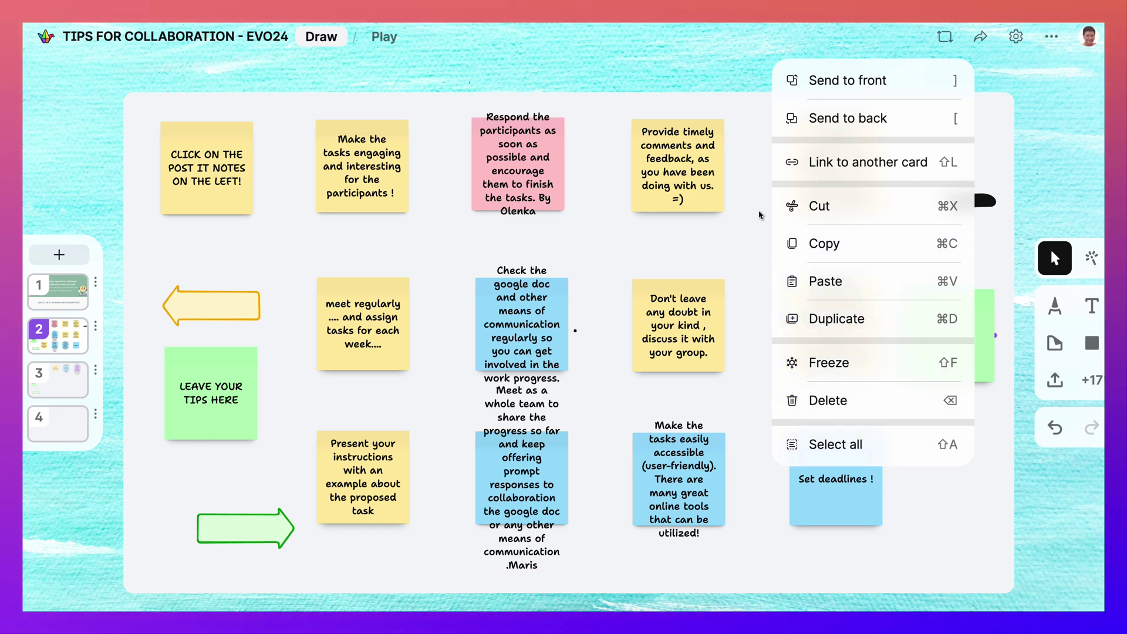
pyautogui.press('Escape')
# Write 'Thank you' on the green note, correcting the 'youu' typo.
pyautogui.doubleClick(923, 299)
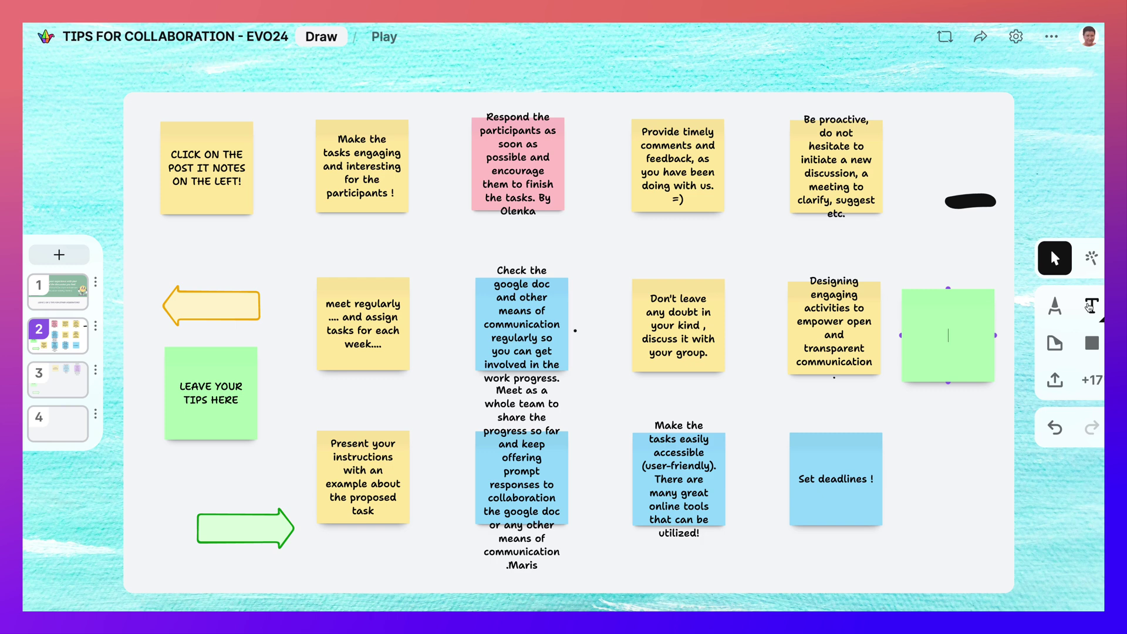
pyautogui.click(1092, 306)
pyautogui.click(925, 315)
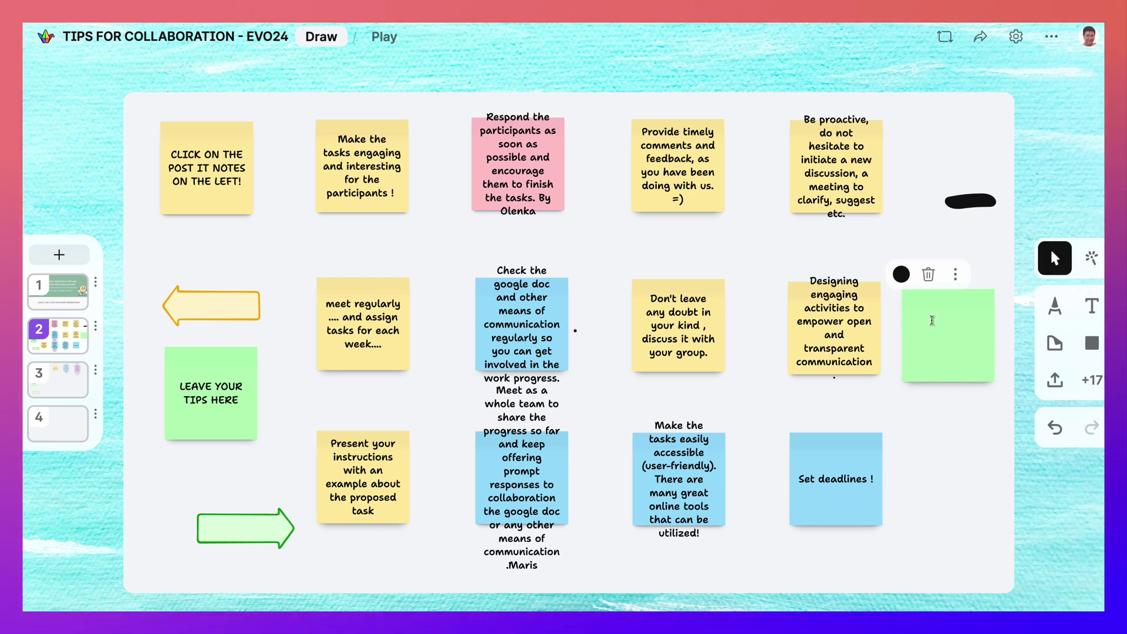
pyautogui.write('Tha')
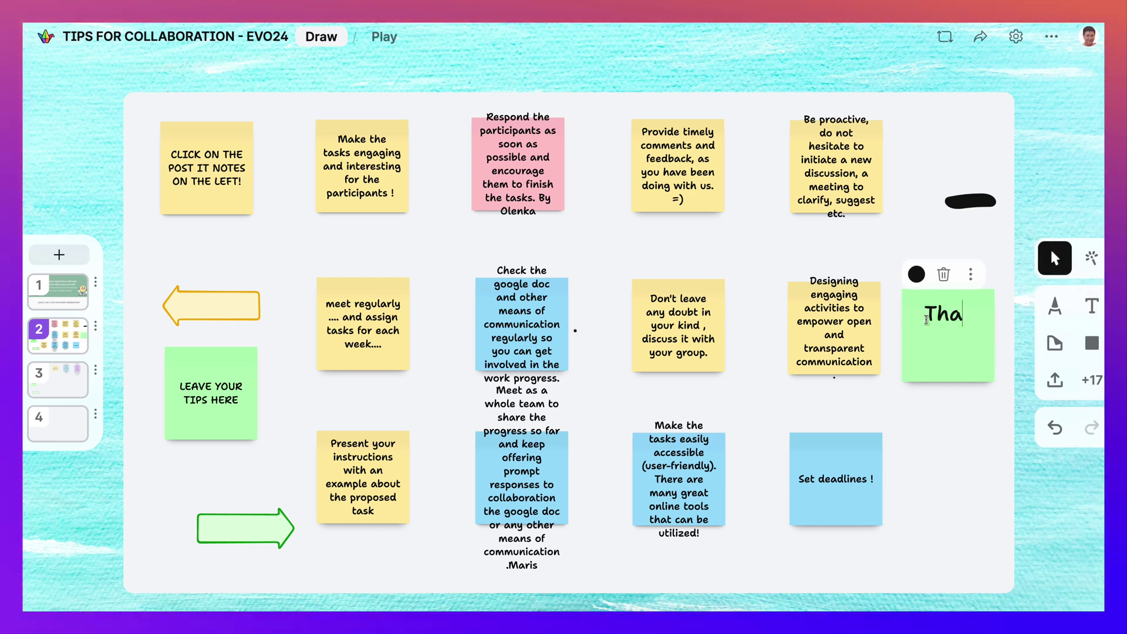
pyautogui.write('nk you')
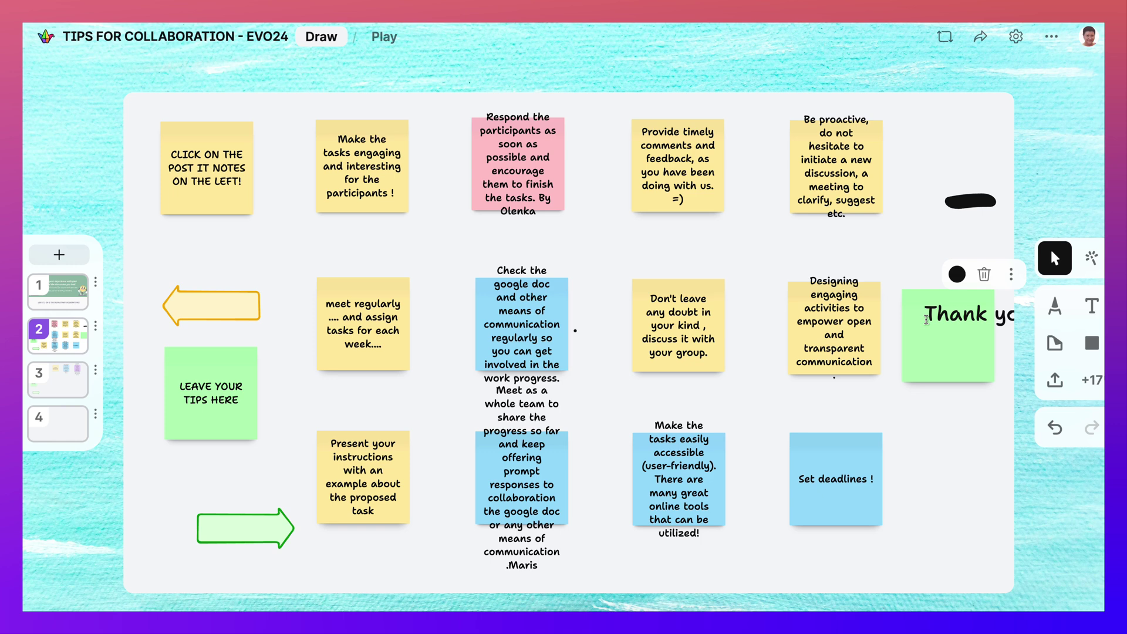
pyautogui.click(967, 310)
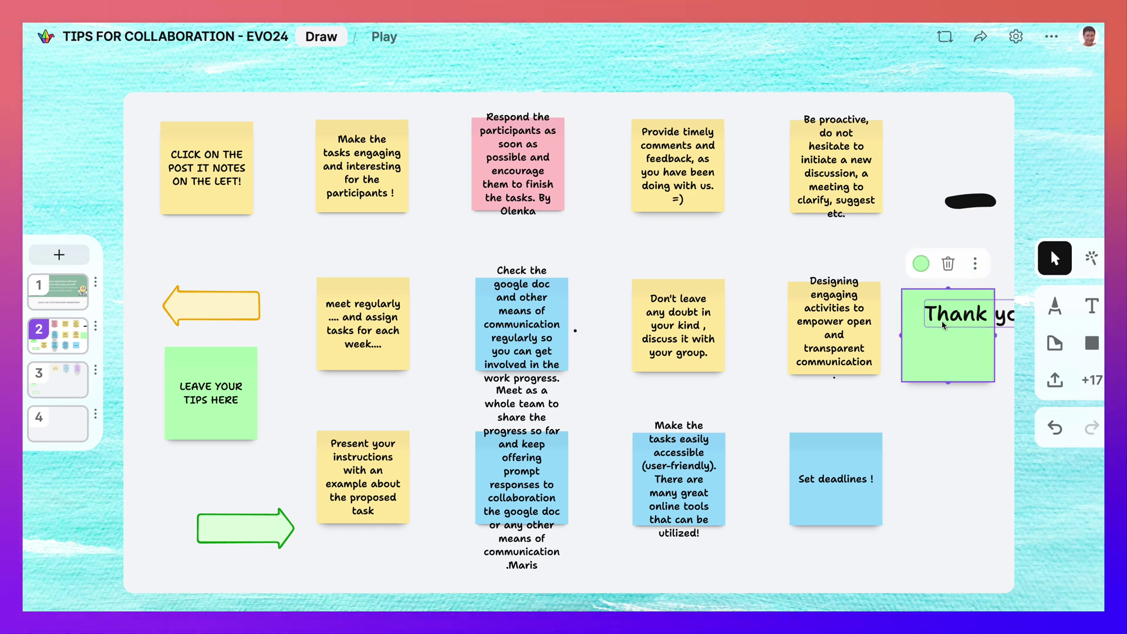
pyautogui.moveTo(943, 321); pyautogui.dragTo(896, 325)
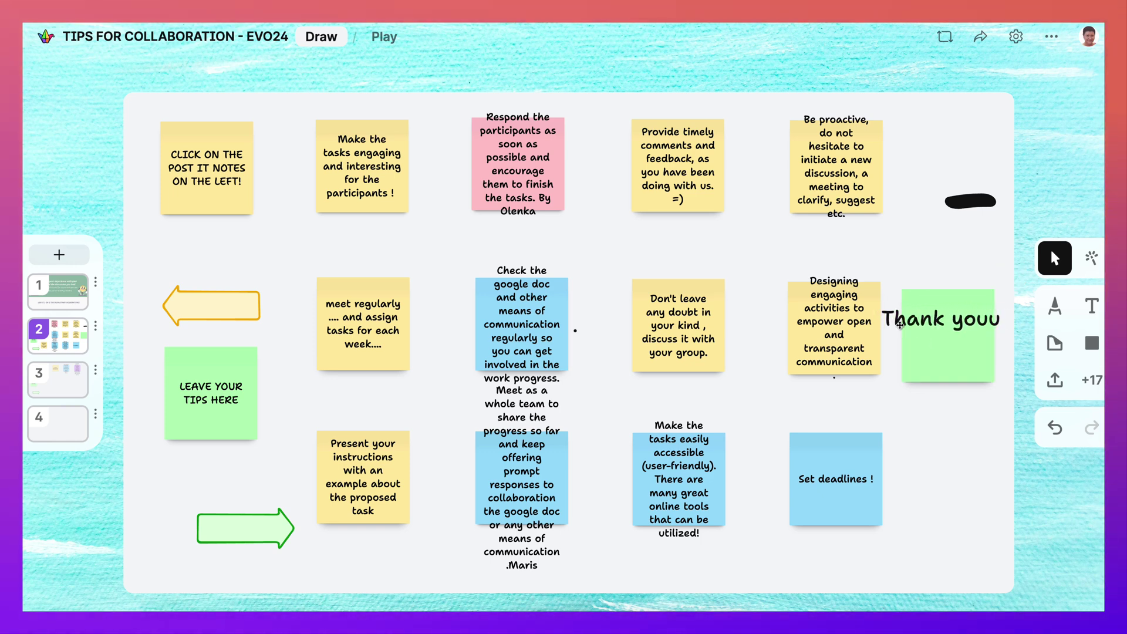
pyautogui.click(901, 326)
pyautogui.doubleClick(993, 319)
pyautogui.press('Right')
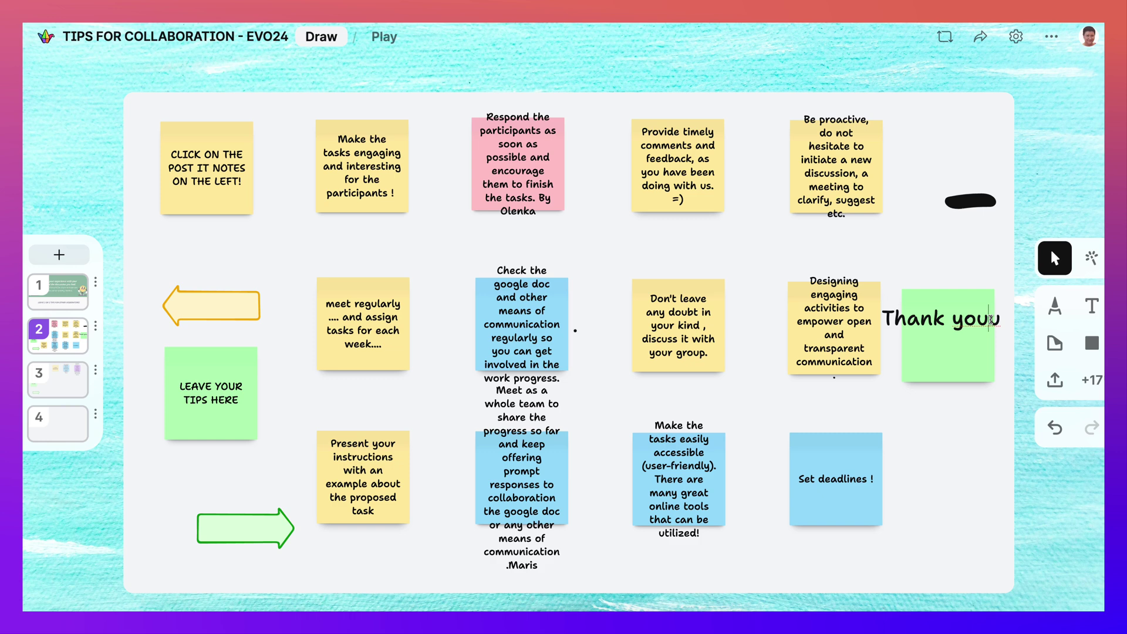
pyautogui.hotkey('shift', 'Left')
pyautogui.press('BackSpace')
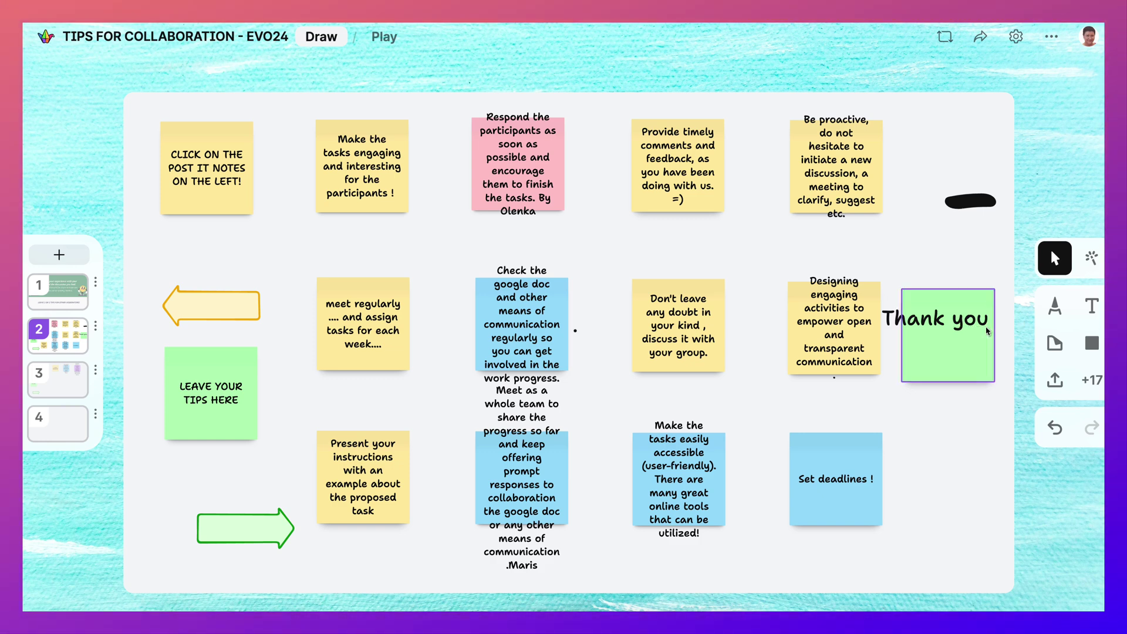
pyautogui.click(924, 332)
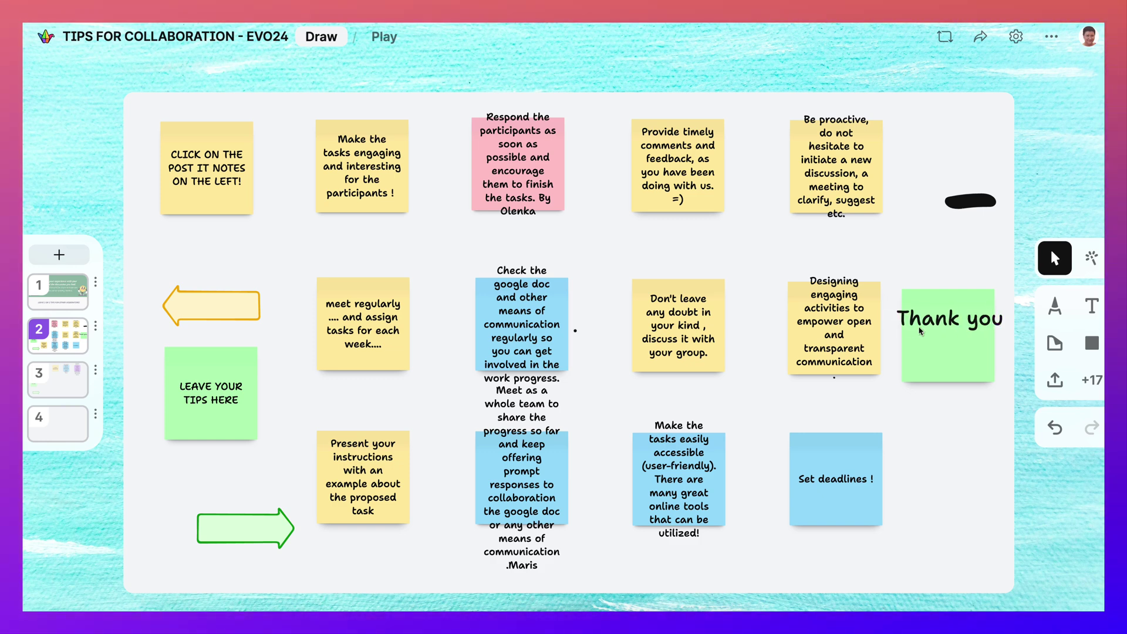
# Select the green Thank you note and bring up the attachment type choices.
pyautogui.click(991, 378)
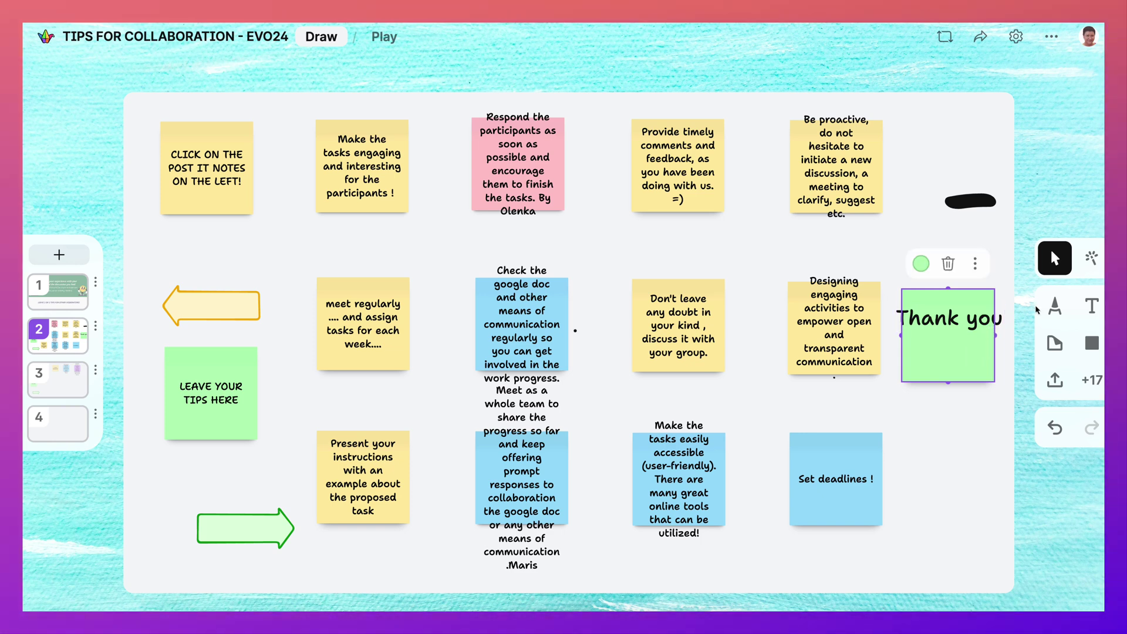
pyautogui.click(976, 265)
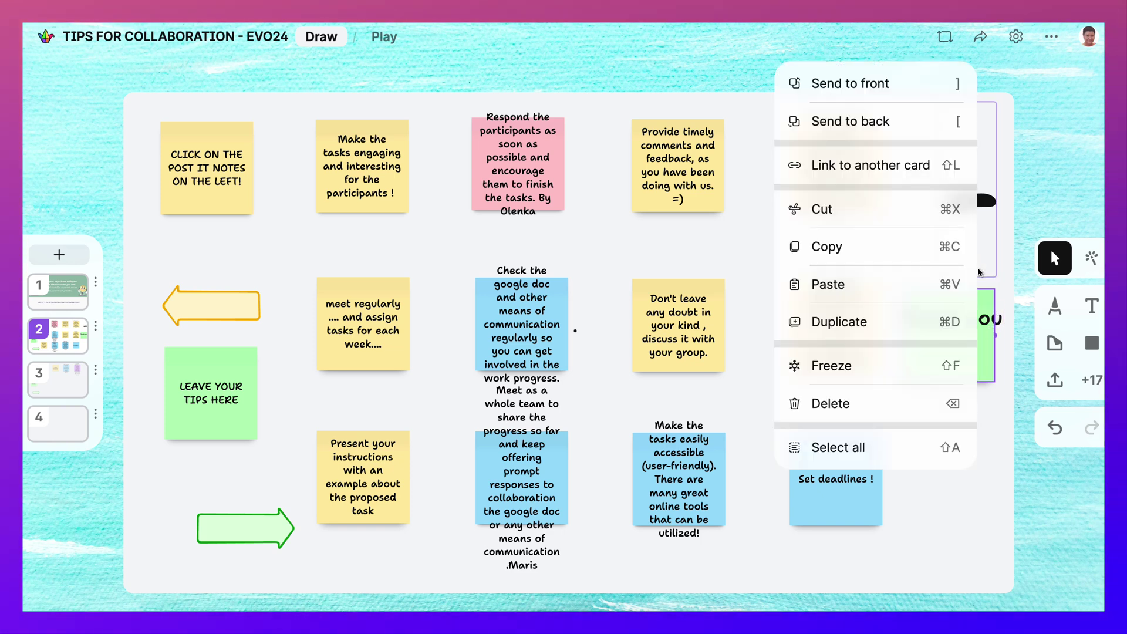
pyautogui.click(1010, 365)
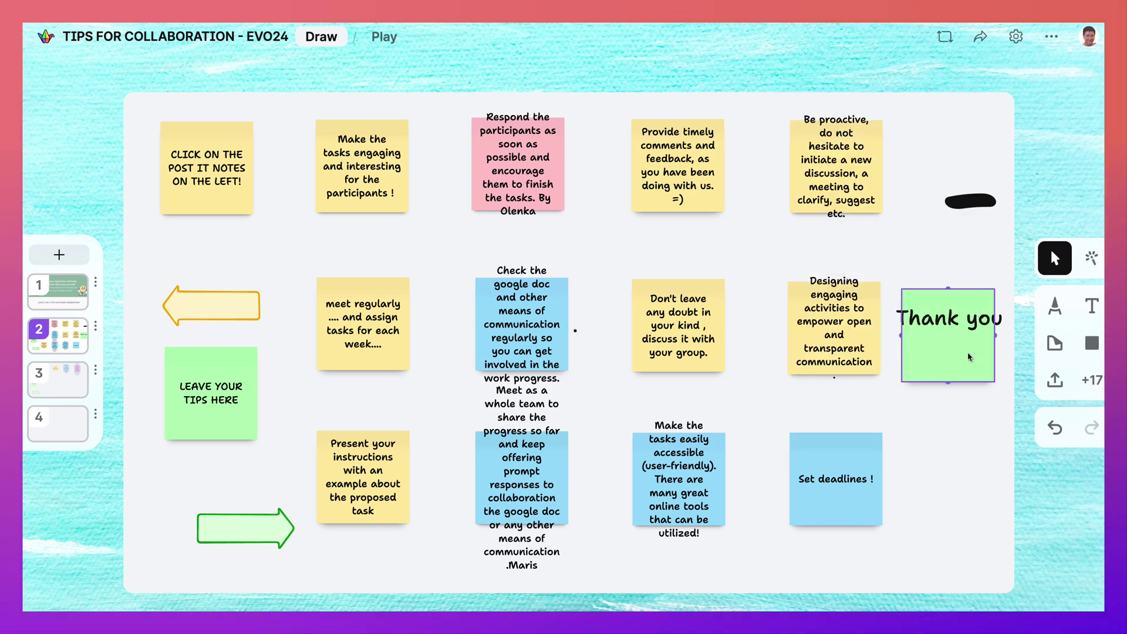
pyautogui.click(968, 357)
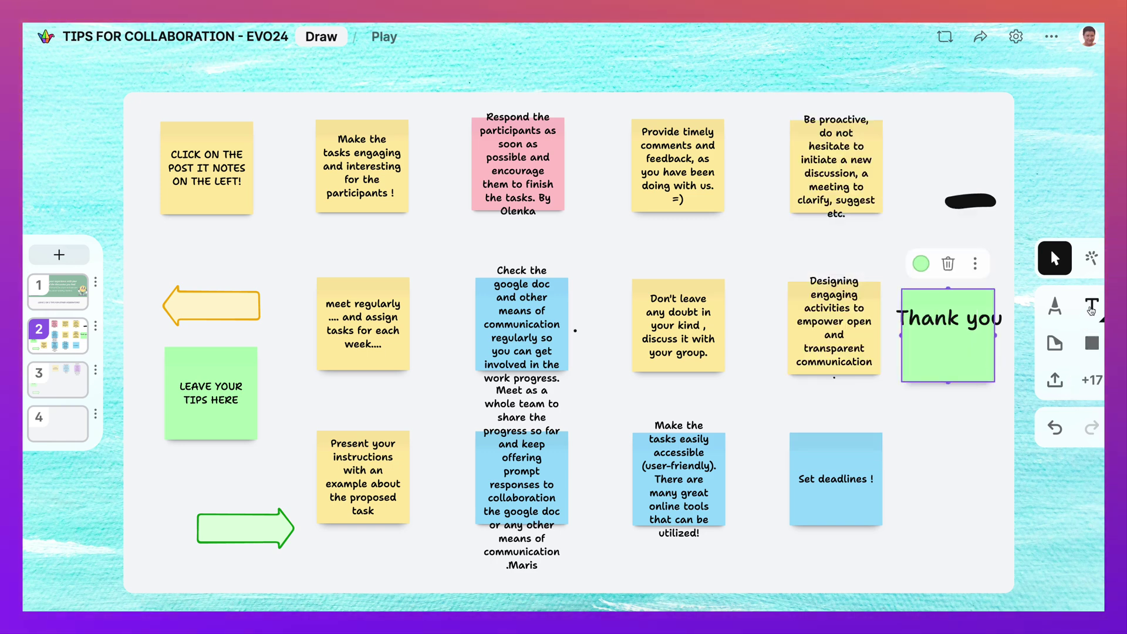
pyautogui.click(1092, 306)
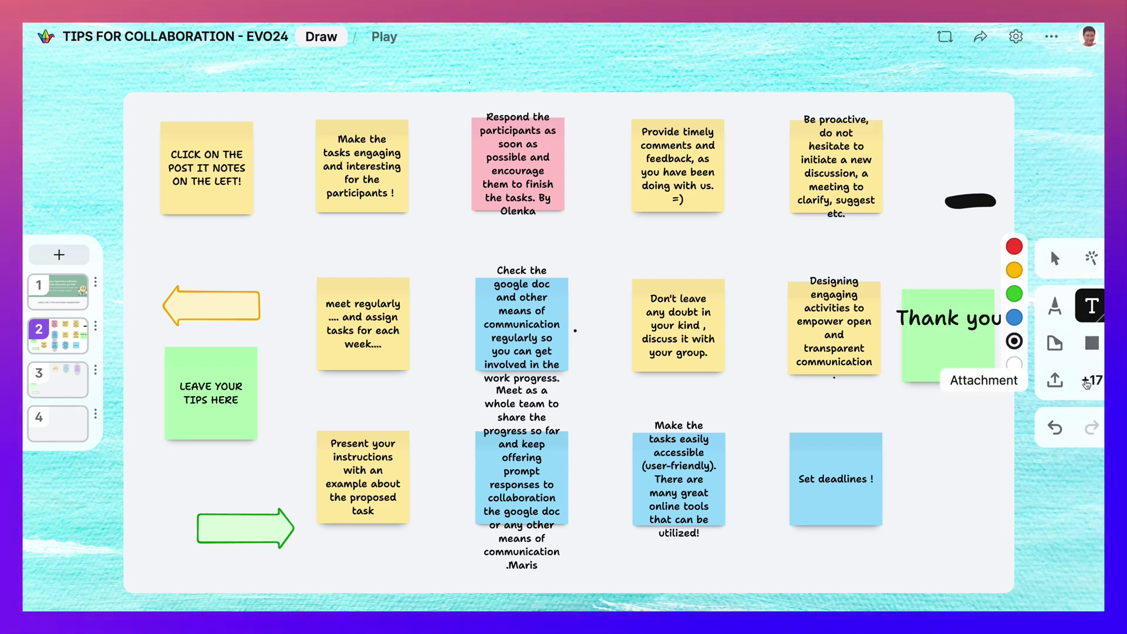
pyautogui.click(1087, 382)
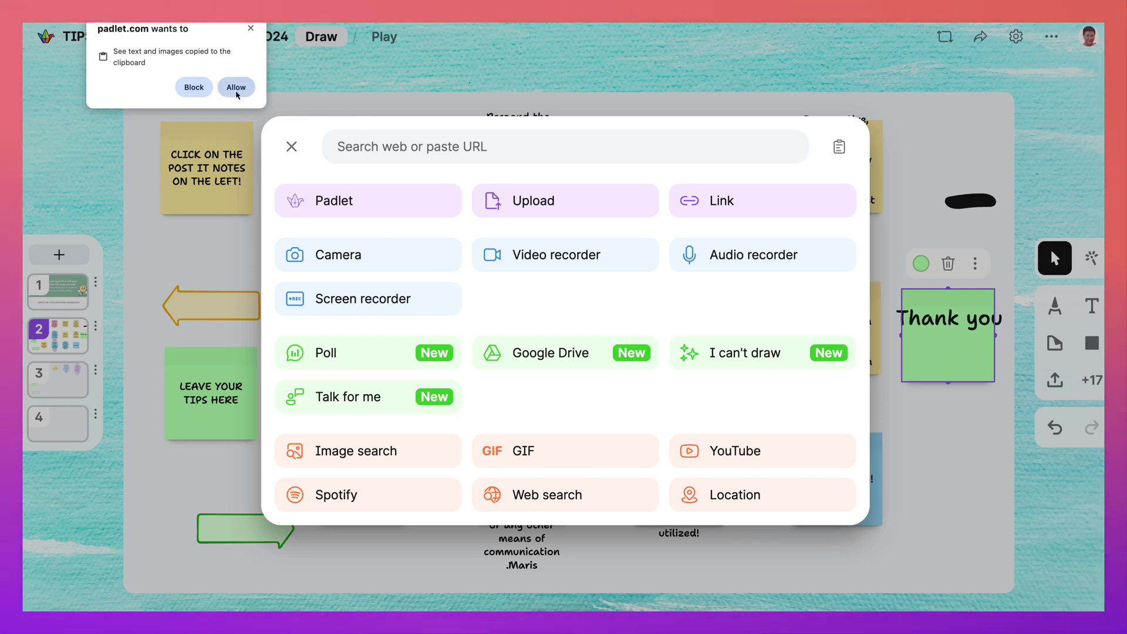
# Record a short microphone clip, play it back, and post it as an audio card on page 2.
pyautogui.click(235, 92)
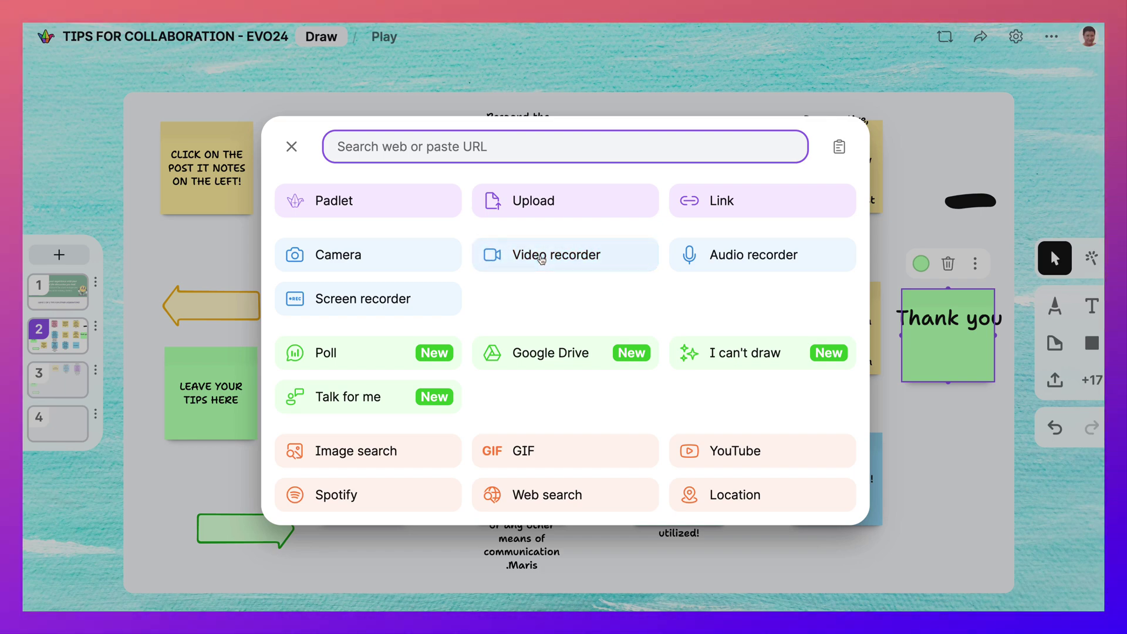
pyautogui.click(714, 259)
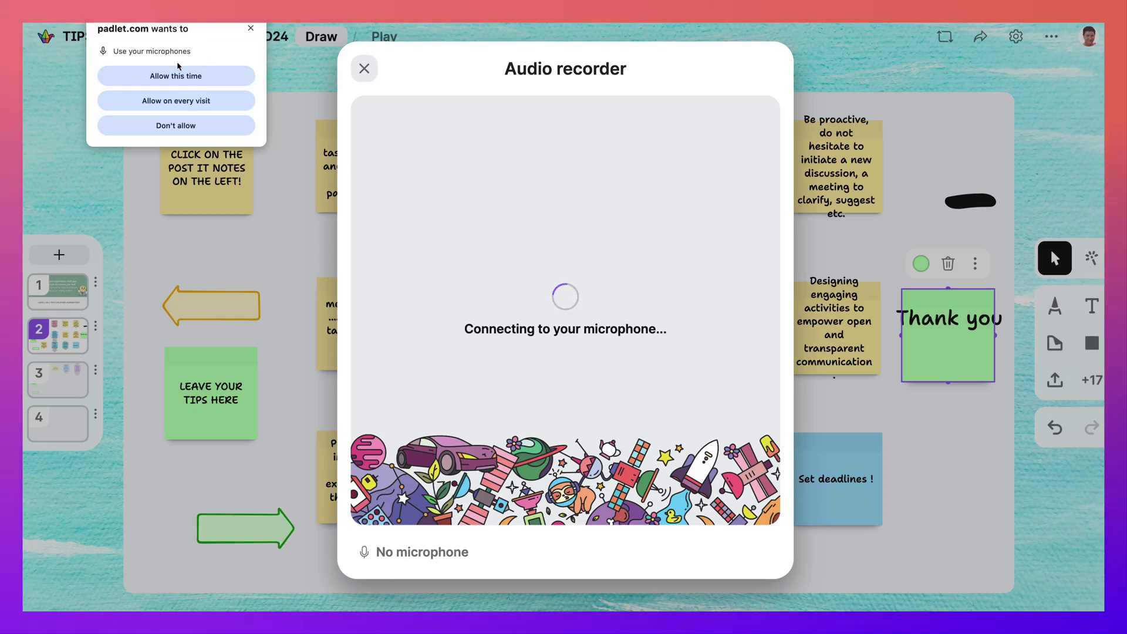
pyautogui.click(175, 78)
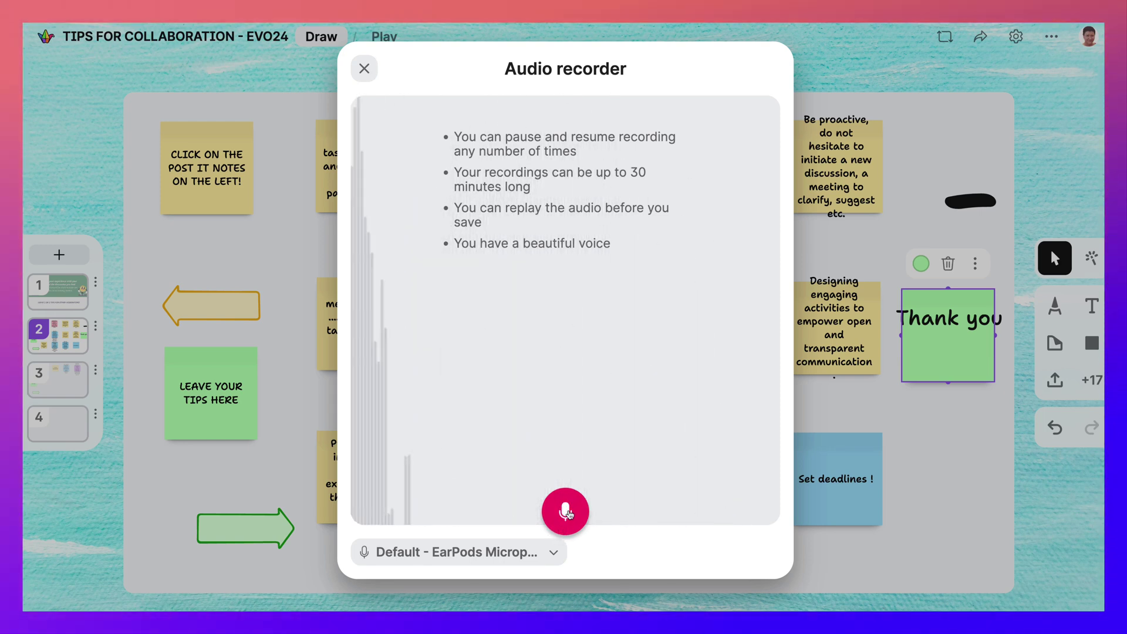
pyautogui.click(567, 516)
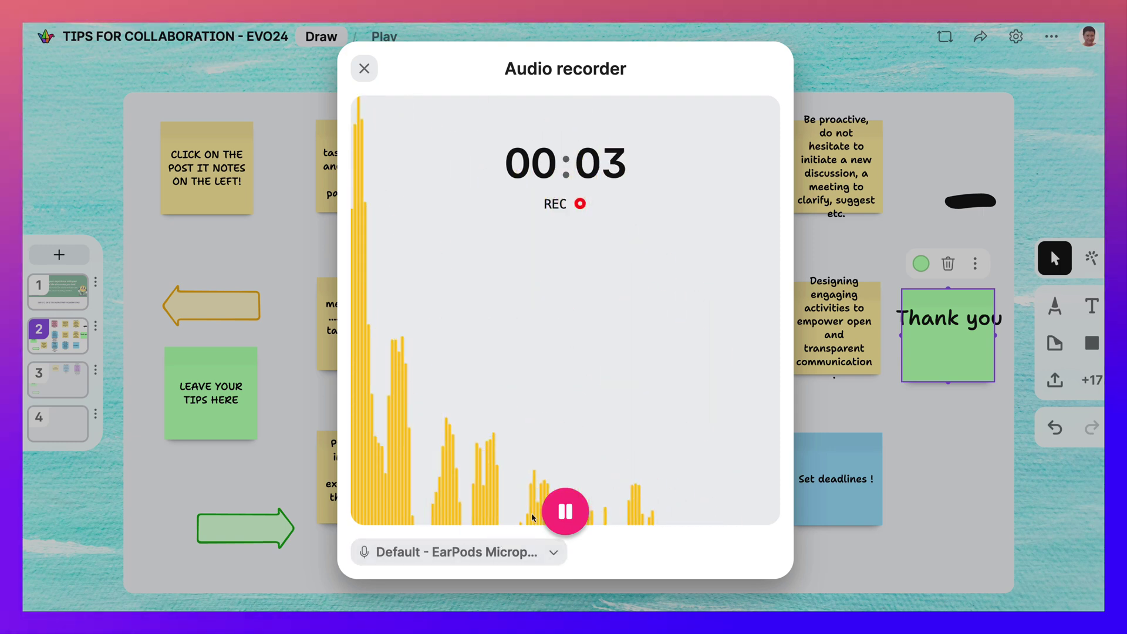
pyautogui.click(559, 508)
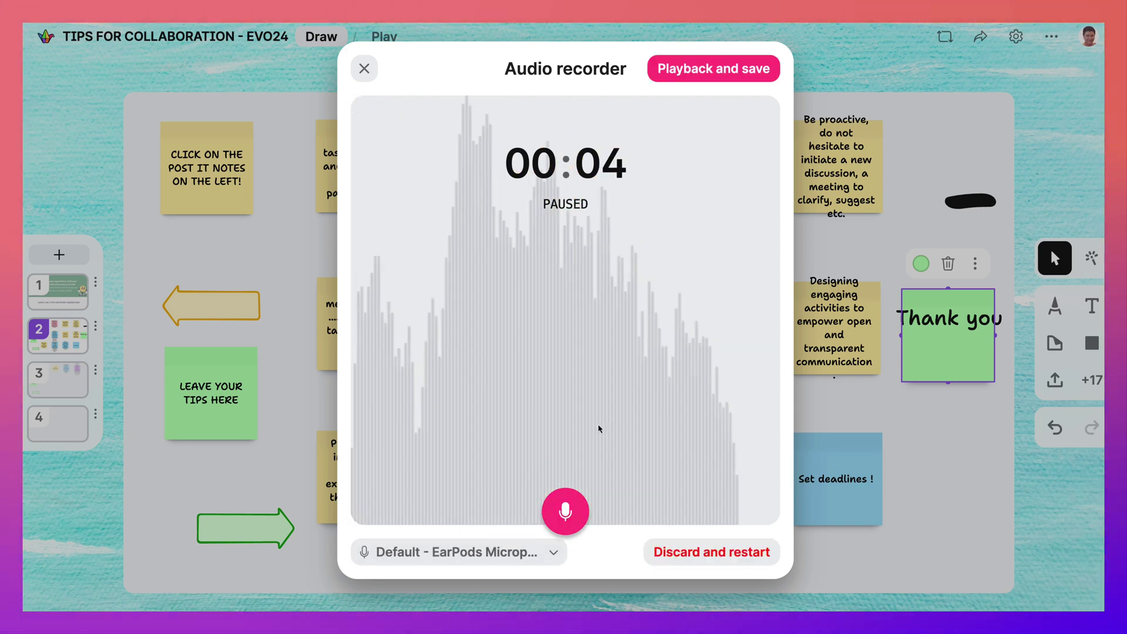
pyautogui.click(721, 77)
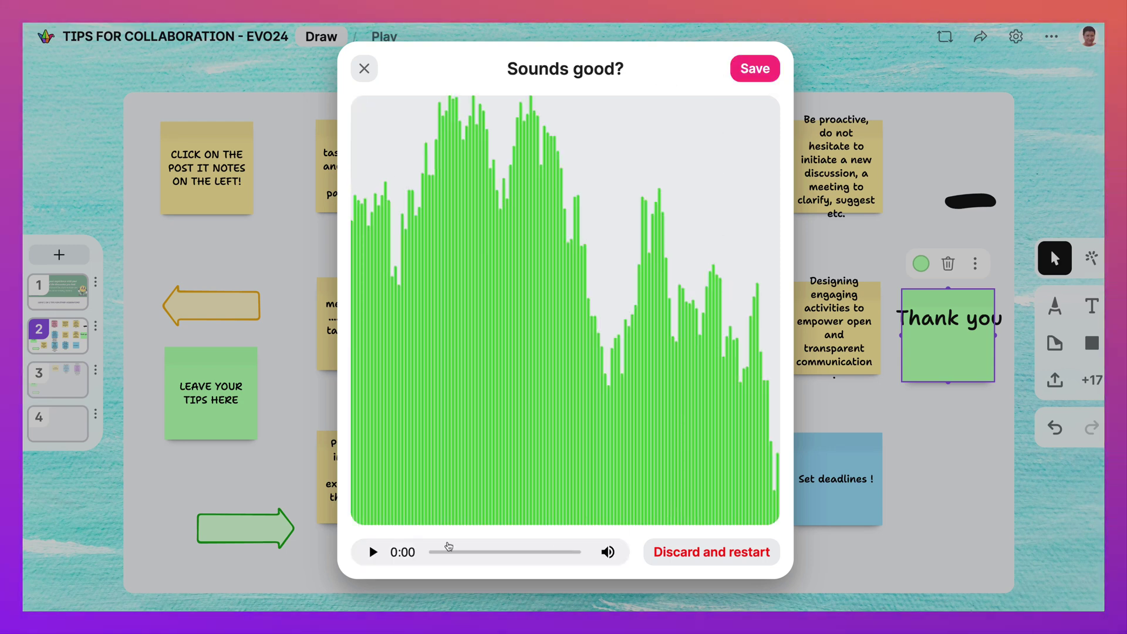
pyautogui.click(756, 69)
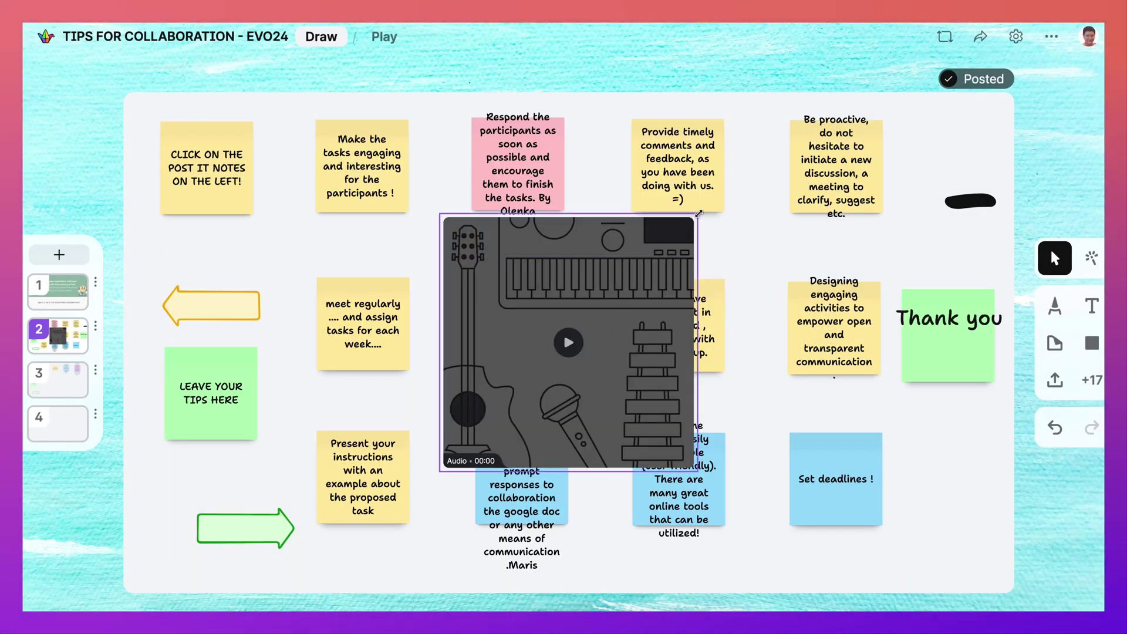
# Delete the green note and stack the Thank you text directly above the audio card.
pyautogui.moveTo(455, 403); pyautogui.dragTo(915, 364)
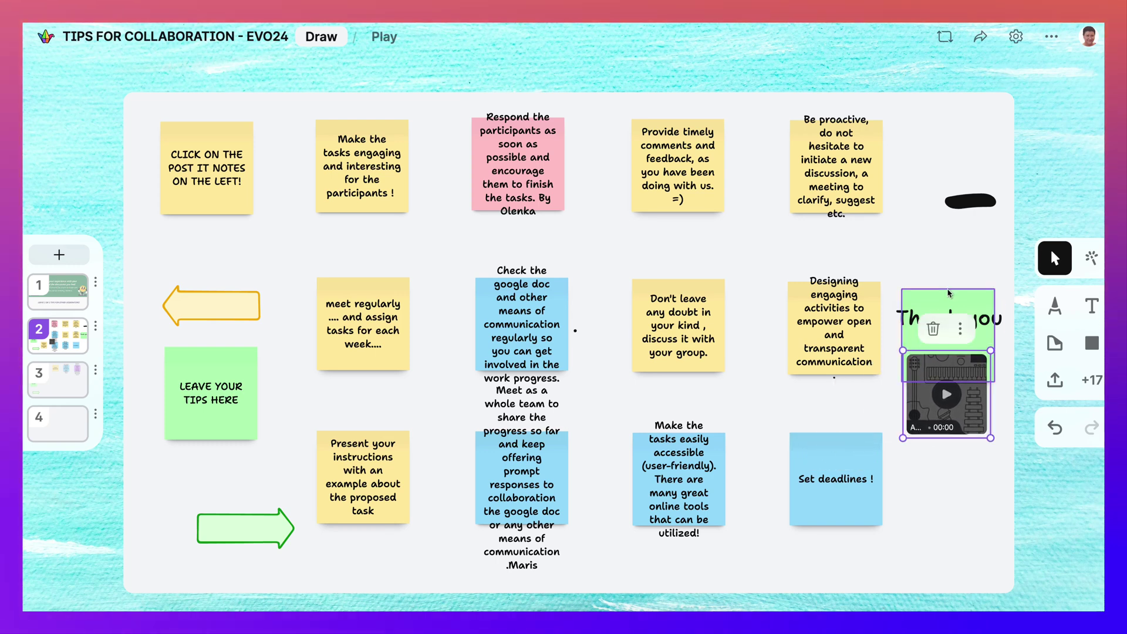
pyautogui.press('Escape')
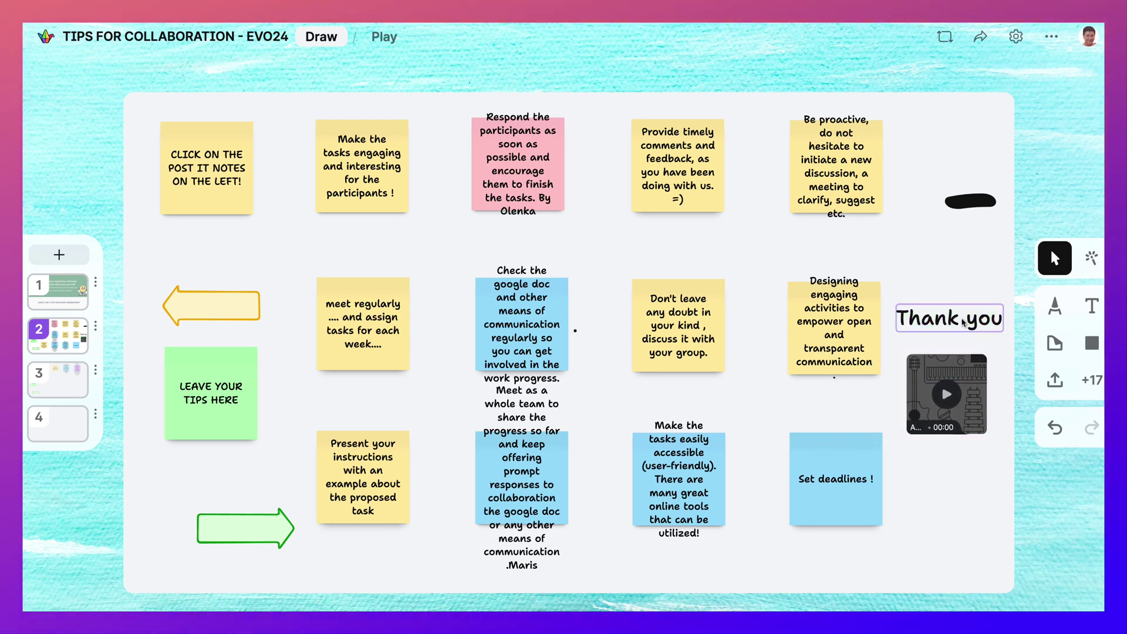
pyautogui.moveTo(959, 310); pyautogui.dragTo(959, 265)
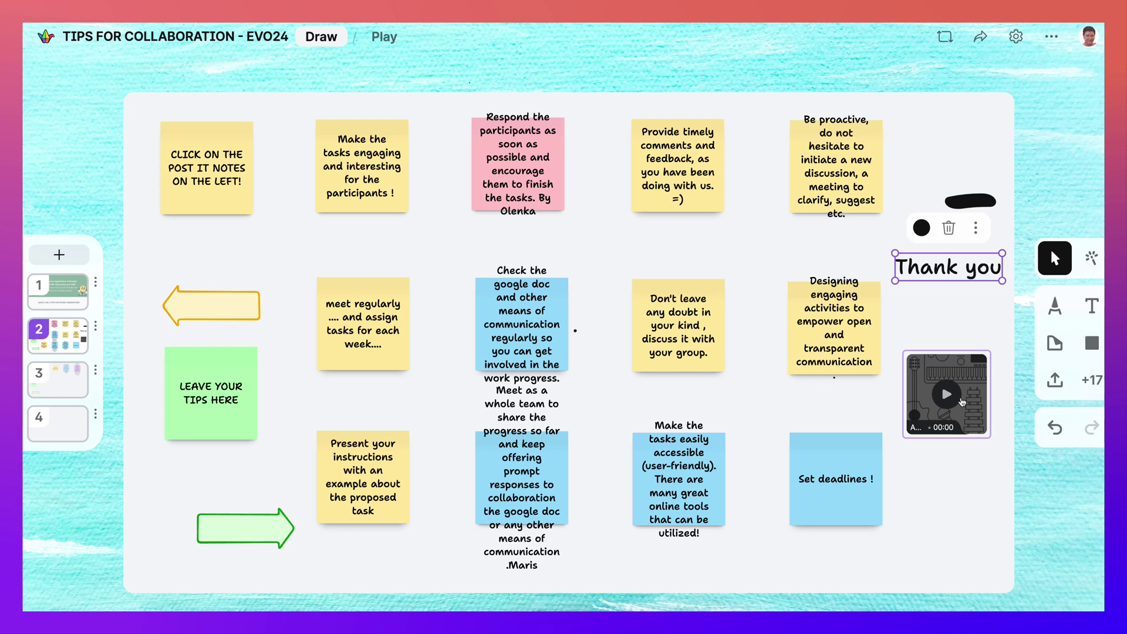
pyautogui.moveTo(961, 404); pyautogui.dragTo(961, 348)
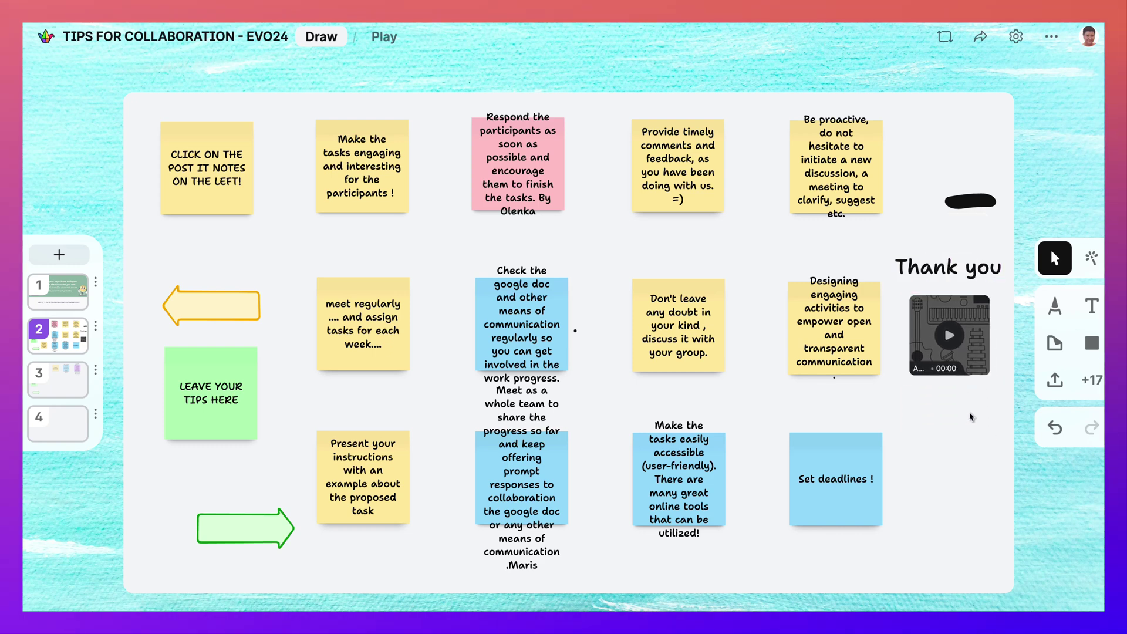